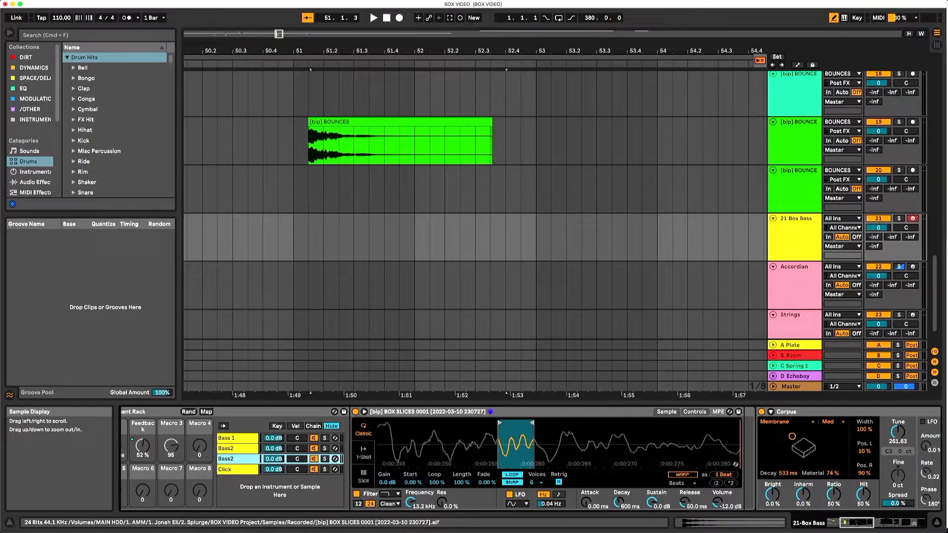
# Step: Examine the samples loaded in the two Bass2 chains and the Click chain of the instrument rack
pyautogui.click(240, 448)
pyautogui.click(238, 459)
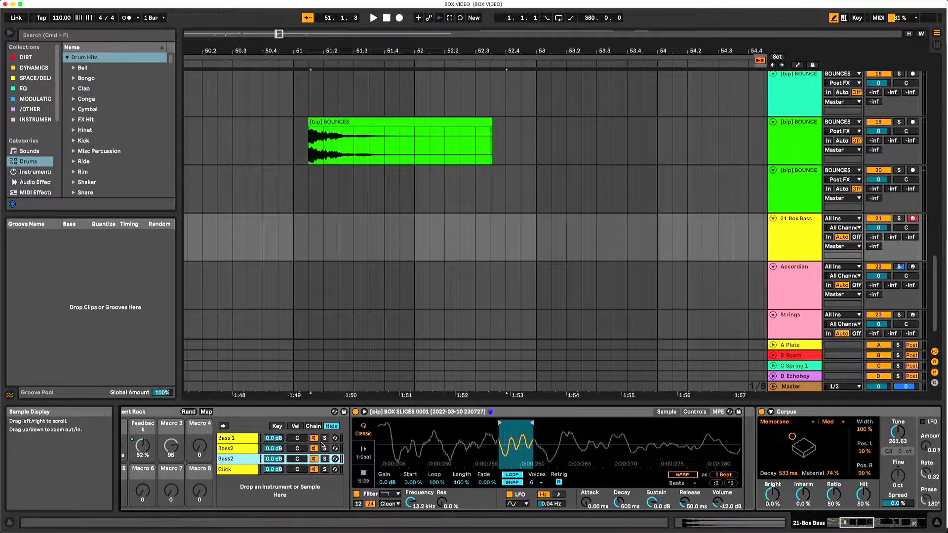
pyautogui.click(239, 449)
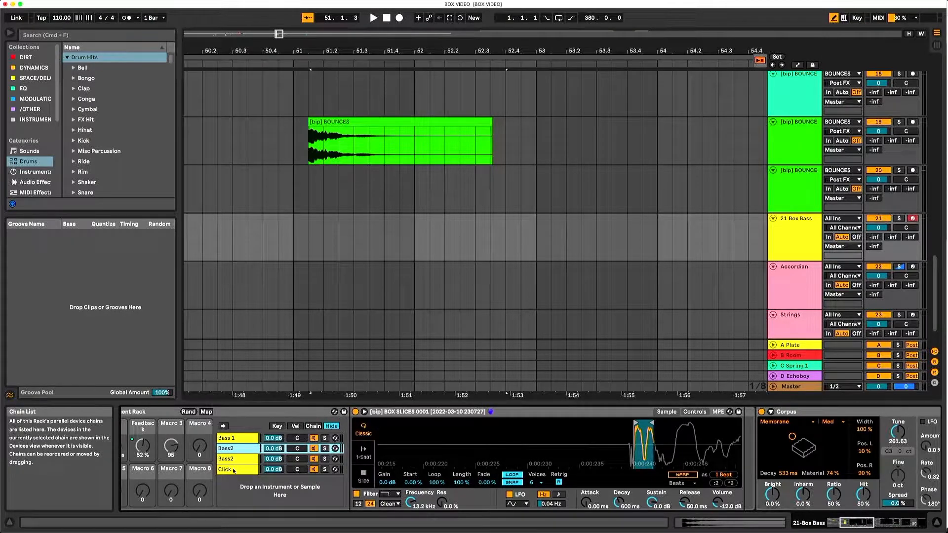
pyautogui.click(234, 469)
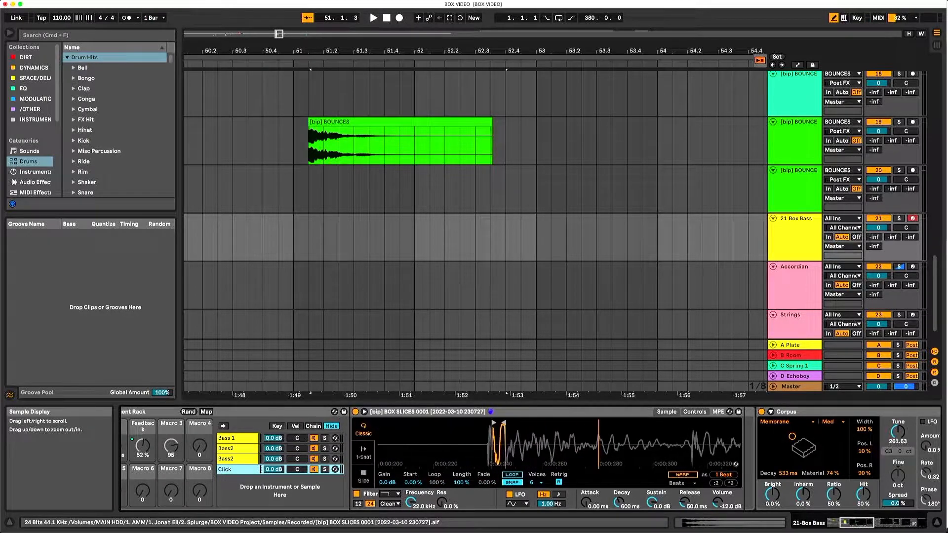
# Step: Audition the Click, second Bass2 and Bass 1 chains by soloing and unsoloing each in turn
pyautogui.click(336, 469)
pyautogui.click(335, 470)
pyautogui.click(325, 469)
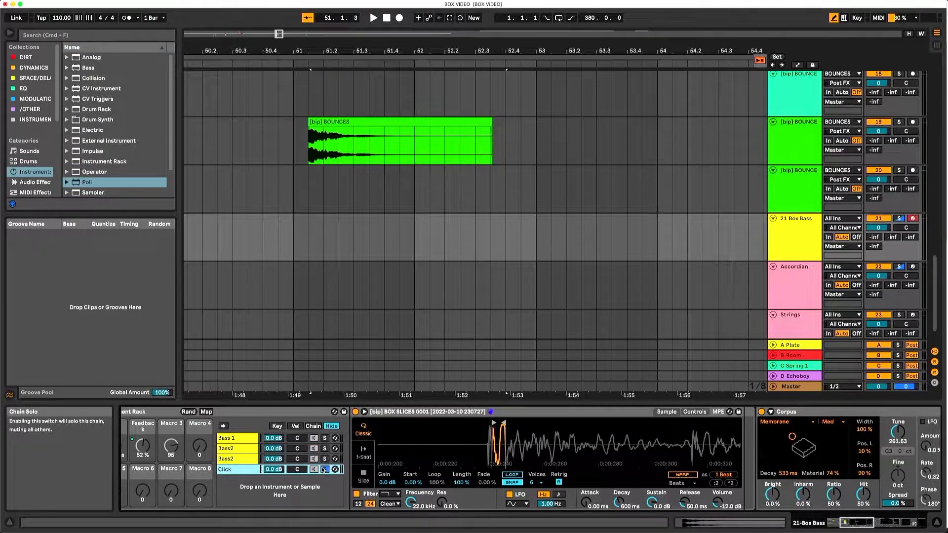
pyautogui.click(325, 469)
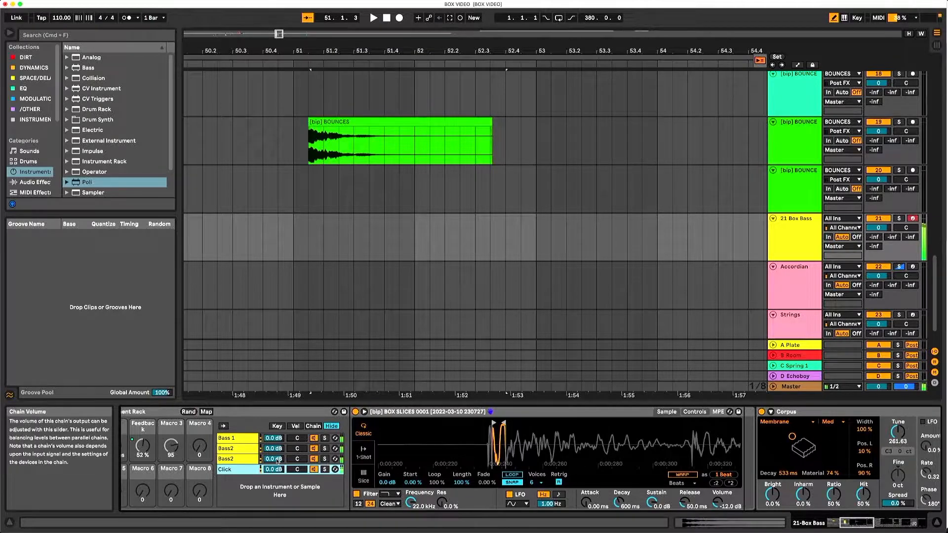
pyautogui.click(325, 459)
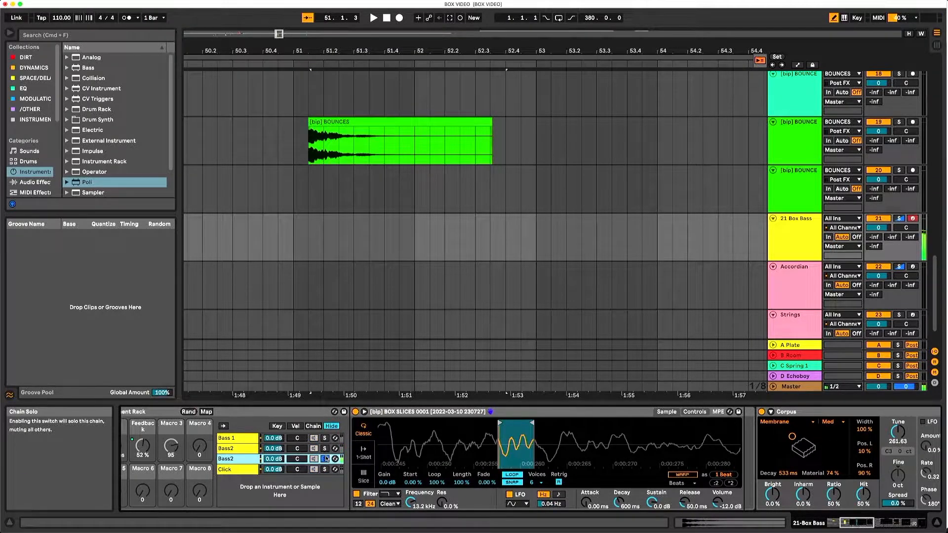
pyautogui.click(324, 459)
pyautogui.click(326, 438)
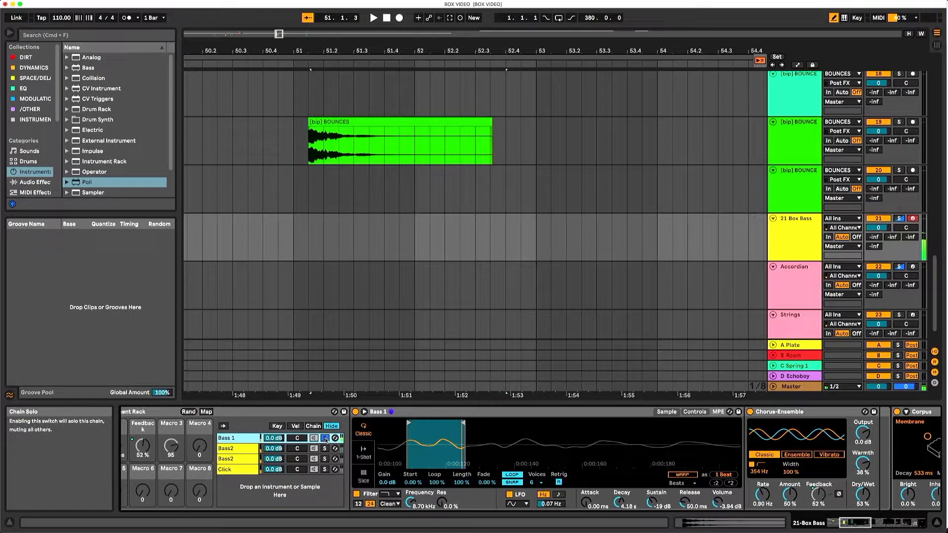
pyautogui.rightClick(326, 439)
pyautogui.click(325, 438)
pyautogui.click(325, 438)
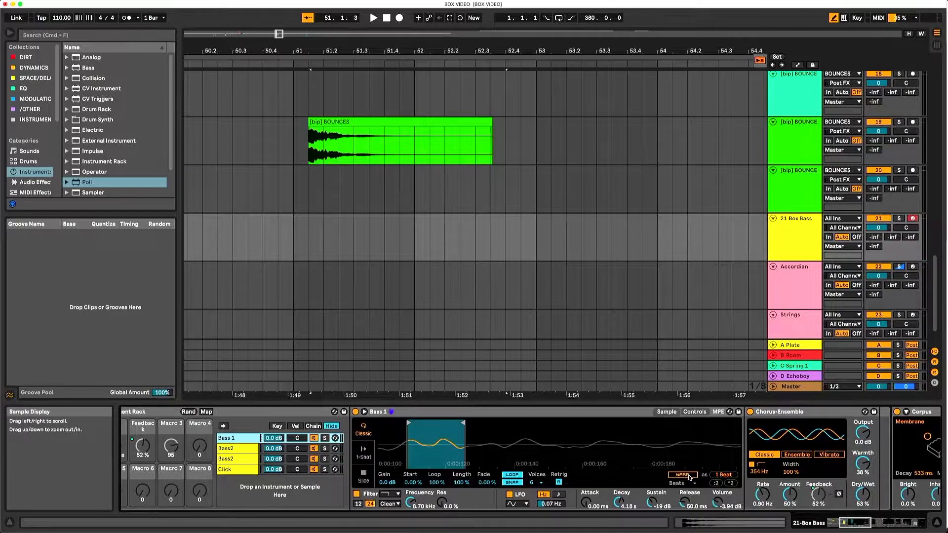
# Step: Show the control parameters of the Bass 1 sampler and look over the Box Bass device chain as far as the Tuner
pyautogui.click(700, 413)
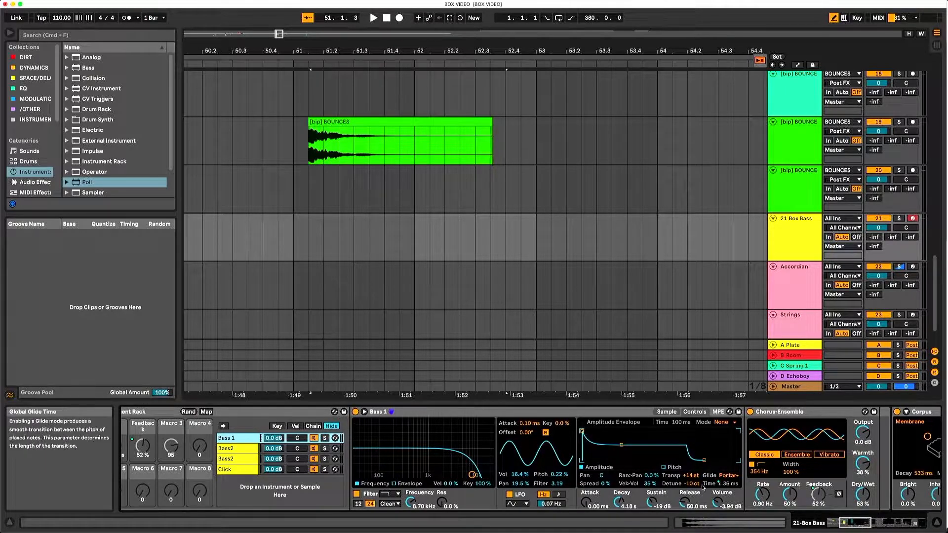
pyautogui.click(908, 523)
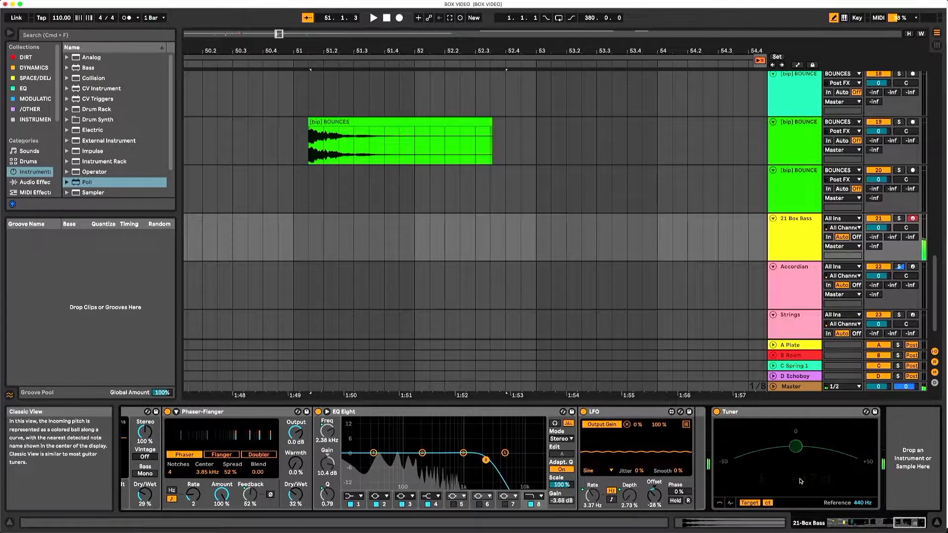
pyautogui.click(901, 526)
pyautogui.moveTo(902, 526); pyautogui.dragTo(771, 523)
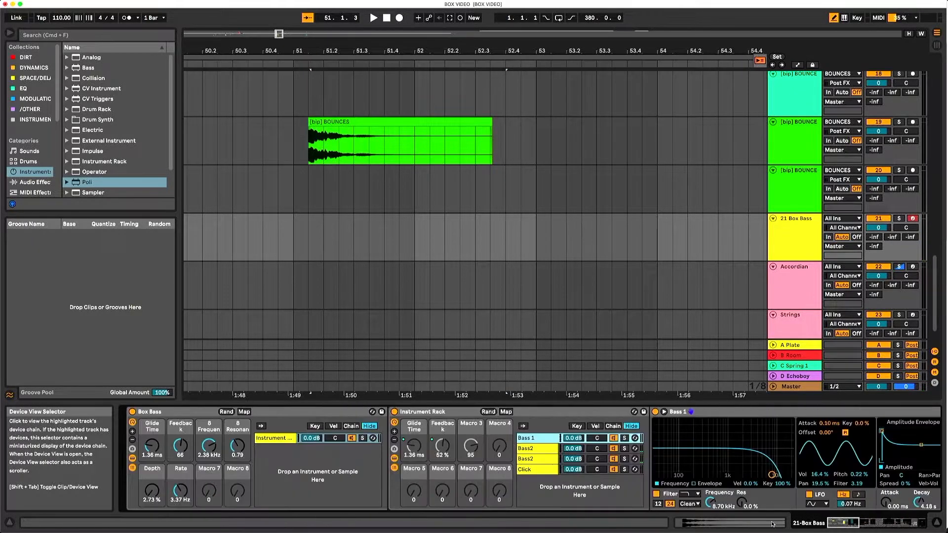
pyautogui.moveTo(831, 527); pyautogui.dragTo(844, 526)
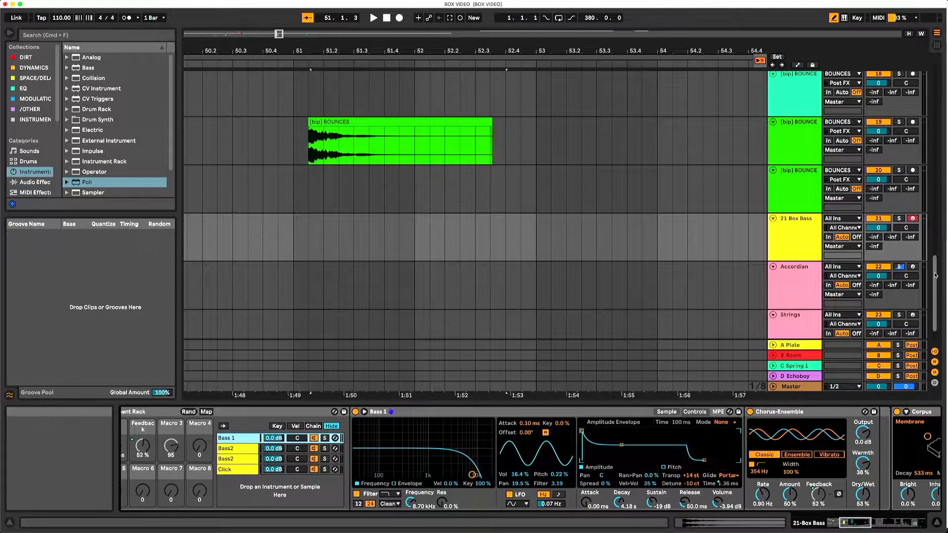
pyautogui.click(849, 525)
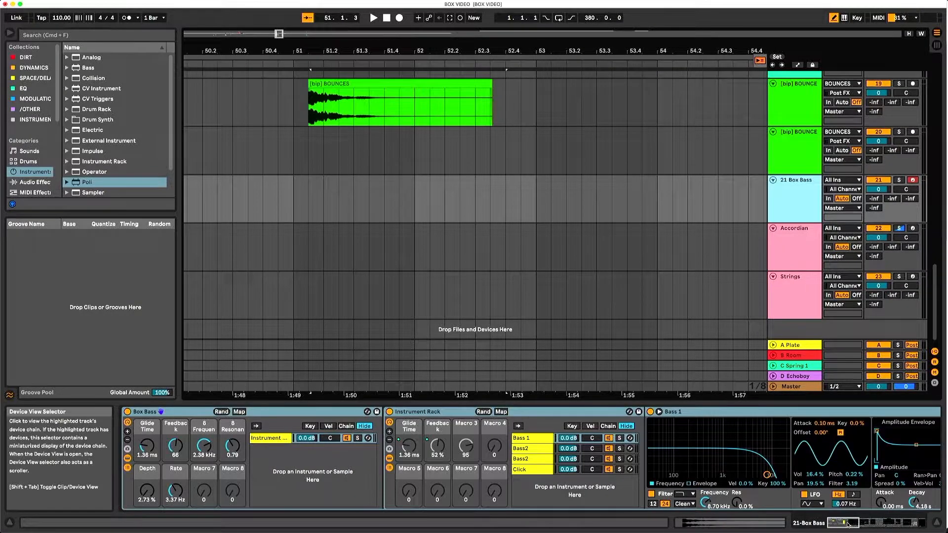
pyautogui.moveTo(850, 526); pyautogui.dragTo(855, 525)
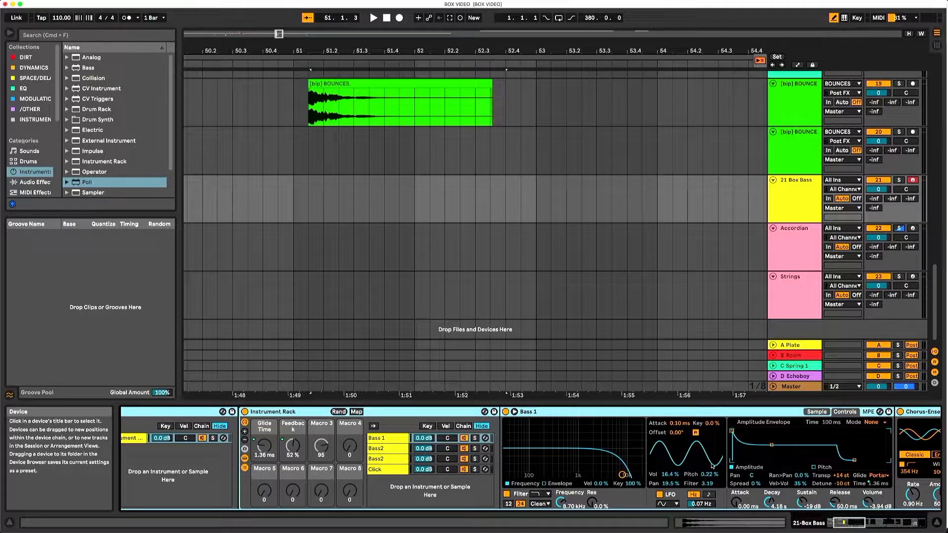
# Step: Set the LFO rate of the second Bass2 chain's sampler to 0.05 Hz
pyautogui.click(396, 450)
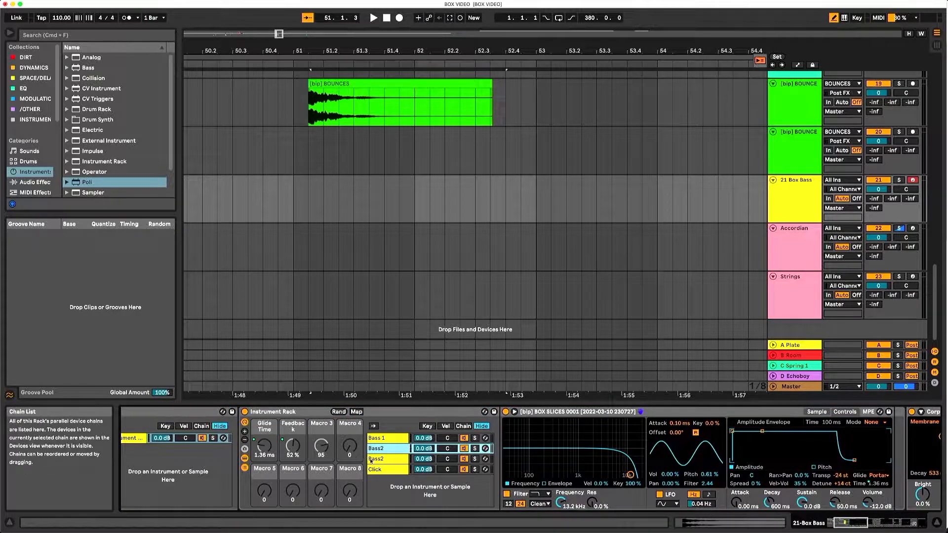
pyautogui.click(374, 460)
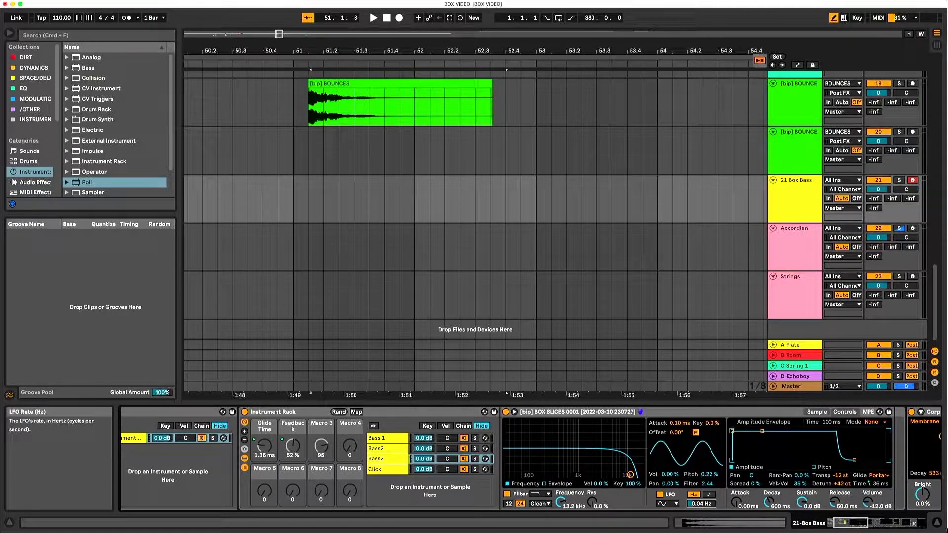
pyautogui.moveTo(701, 504); pyautogui.dragTo(701, 500)
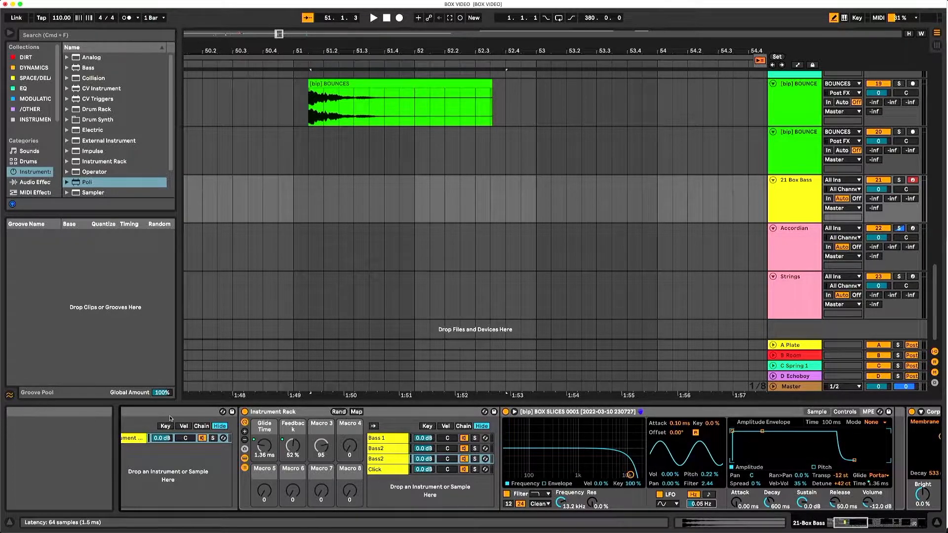
# Step: Bring up the Box Bass.adg rack preset in the User Library
pyautogui.rightClick(144, 438)
pyautogui.click(169, 459)
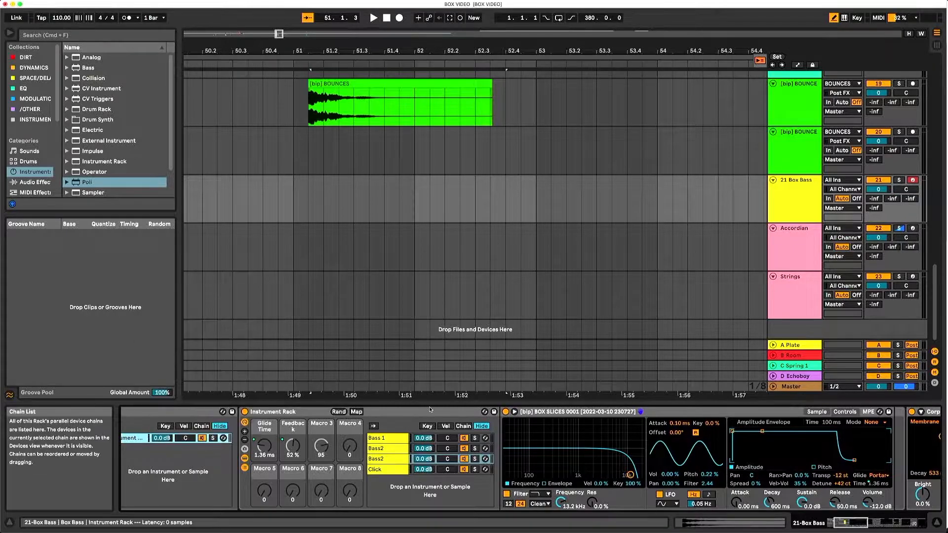
pyautogui.click(493, 411)
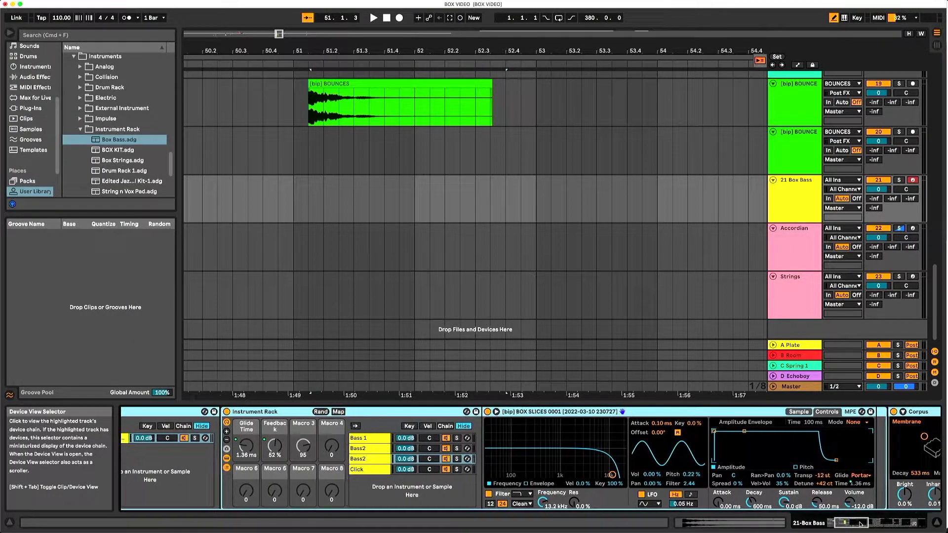
# Step: Select the first Bass2 chain and compare the bass sound with the Corpus effect bypassed and active, leaving it on
pyautogui.click(353, 449)
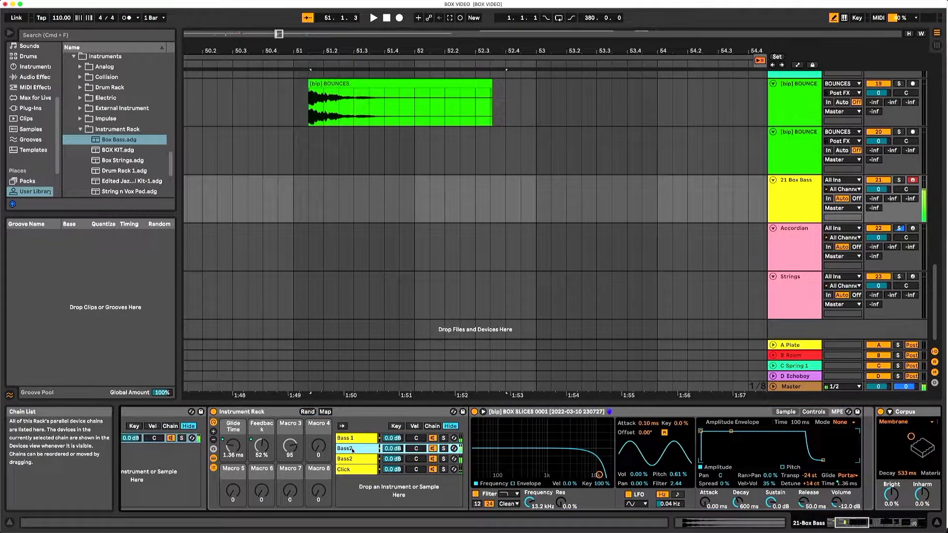
pyautogui.moveTo(858, 523); pyautogui.dragTo(878, 522)
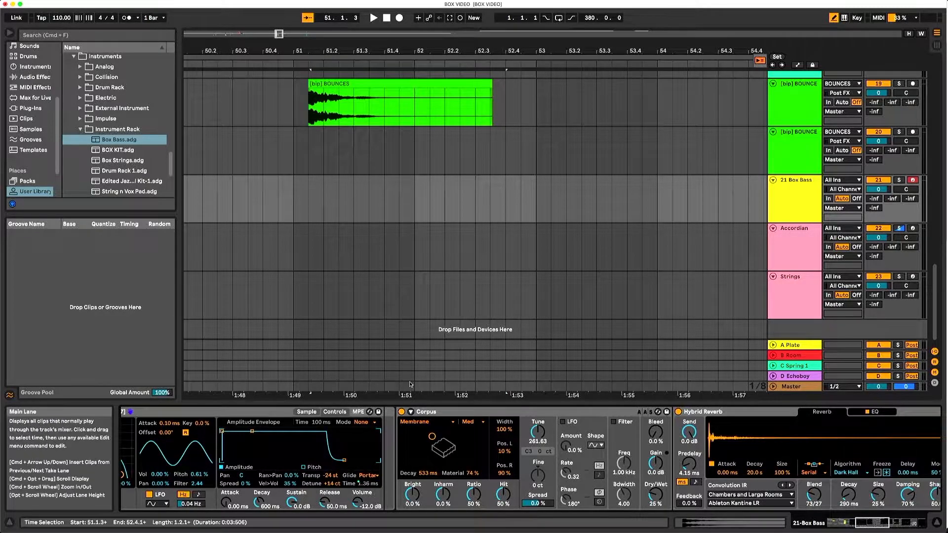
pyautogui.click(401, 412)
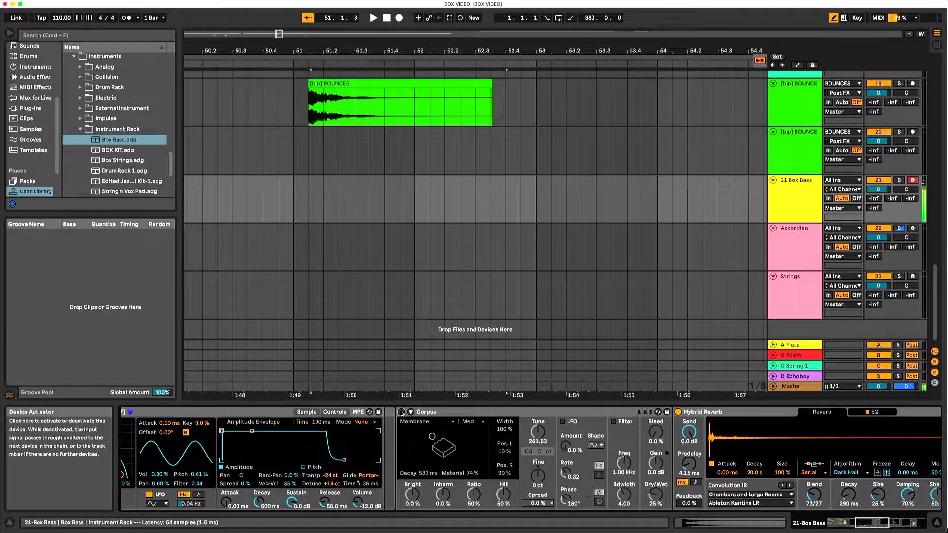
pyautogui.click(401, 412)
pyautogui.click(401, 412)
pyautogui.click(401, 412)
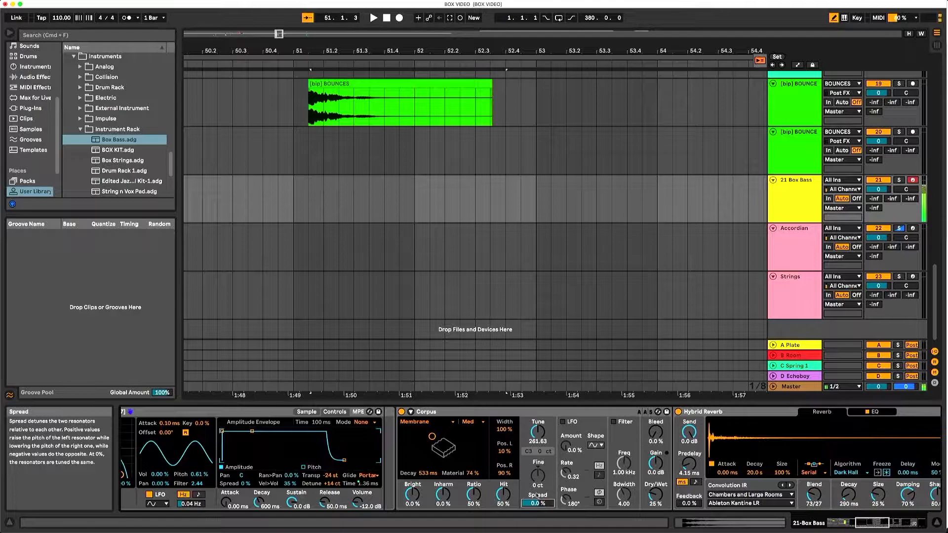
# Step: Set the Corpus Dry/Wet to 27% and the Hybrid Reverb Dry/Wet to 22%
pyautogui.moveTo(656, 494)
pyautogui.mouseDown()
pyautogui.moveTo(656, 474)
pyautogui.moveTo(655, 494)
pyautogui.mouseUp()
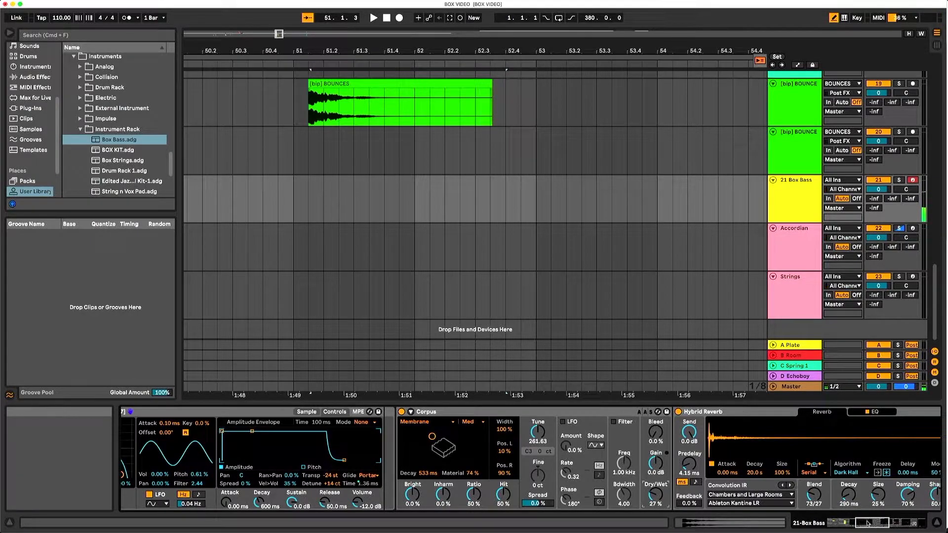
pyautogui.hscroll(8, 562, 429)
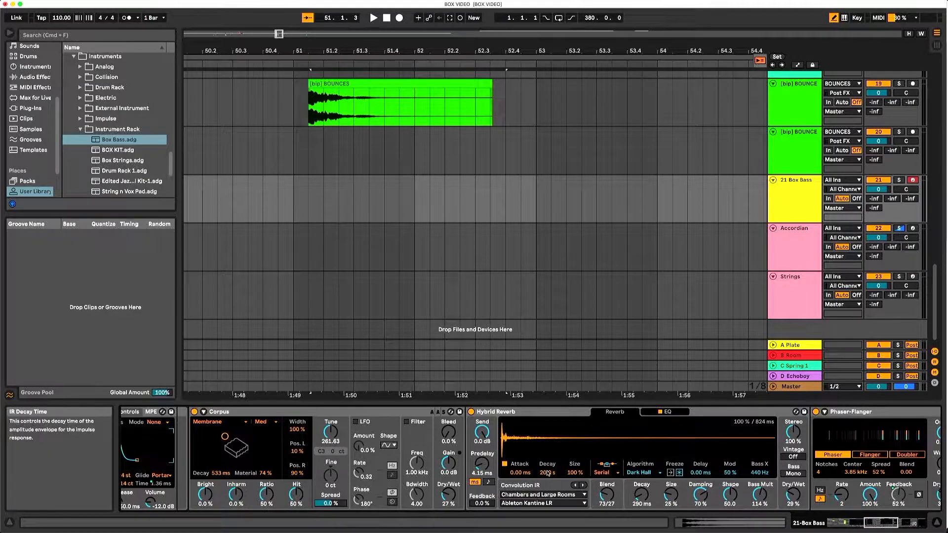
pyautogui.moveTo(793, 493); pyautogui.dragTo(793, 503)
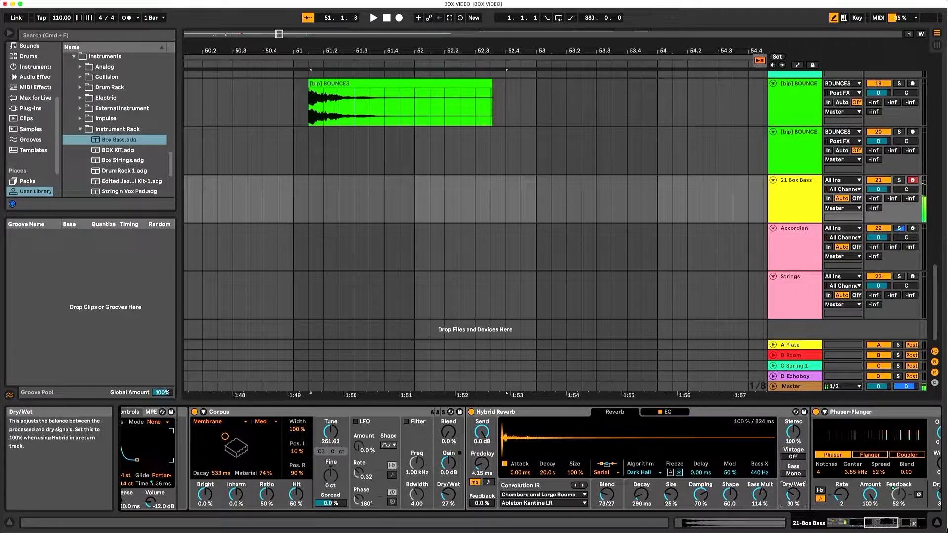
# Step: Look over the Phaser-Flanger, EQ Eight and LFO devices towards the end of the bass chain
pyautogui.click(896, 522)
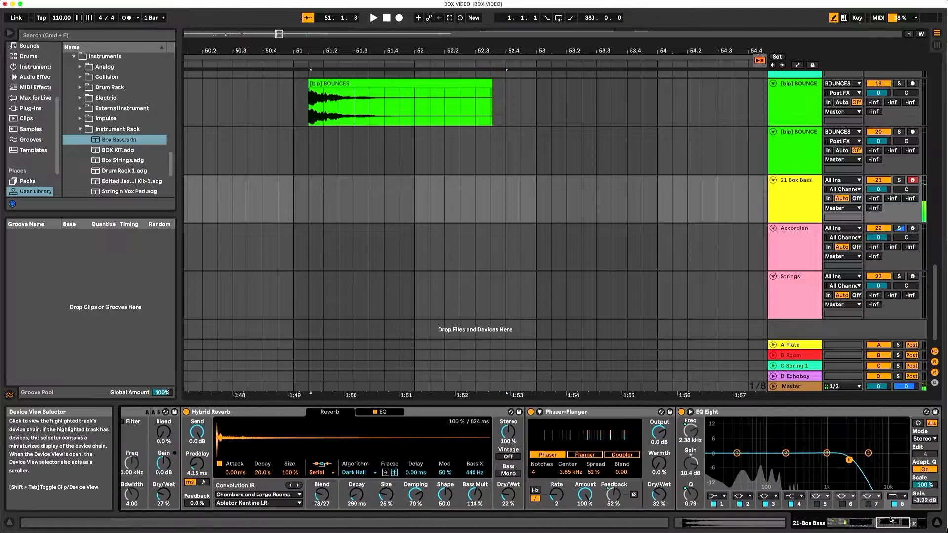
pyautogui.click(580, 489)
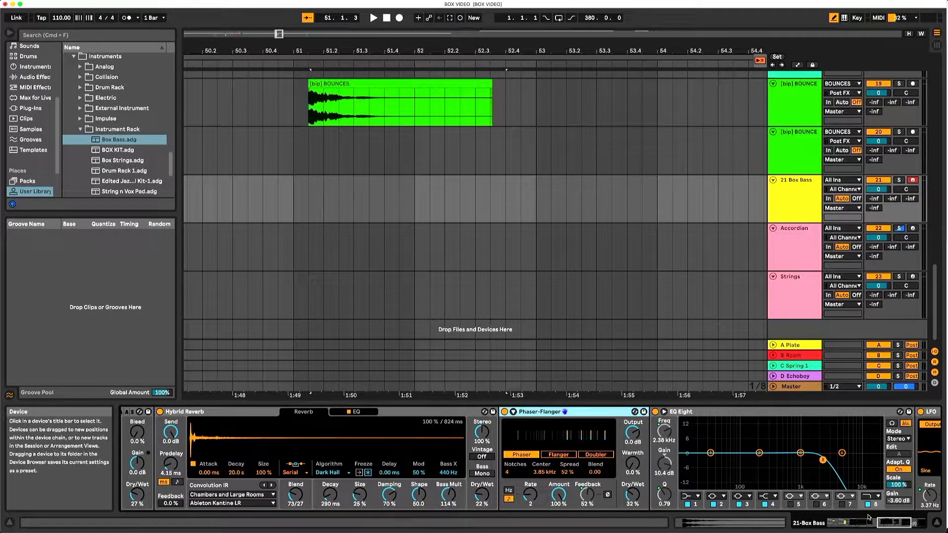
pyautogui.click(900, 517)
pyautogui.moveTo(899, 518)
pyautogui.mouseDown()
pyautogui.moveTo(889, 519)
pyautogui.moveTo(913, 522)
pyautogui.mouseUp()
pyautogui.click(741, 409)
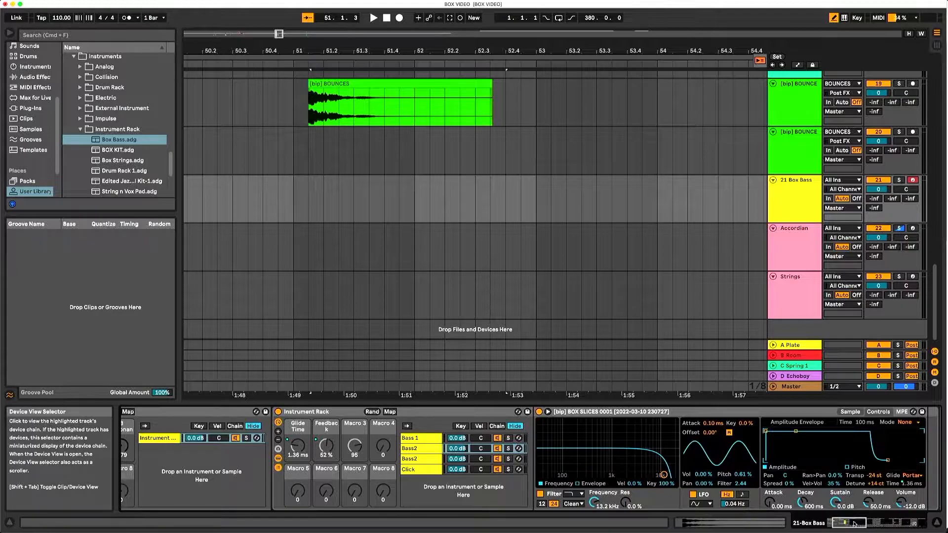
# Step: Select the second Bass2 chain, move the selection to the Box Bass rack with its macros in view, and toggle playback
pyautogui.moveTo(855, 524); pyautogui.dragTo(849, 524)
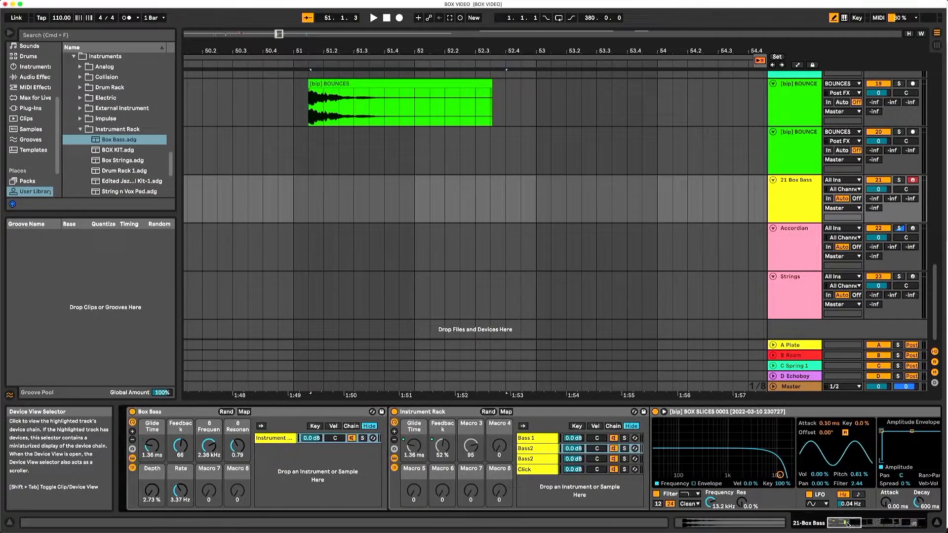
pyautogui.click(529, 459)
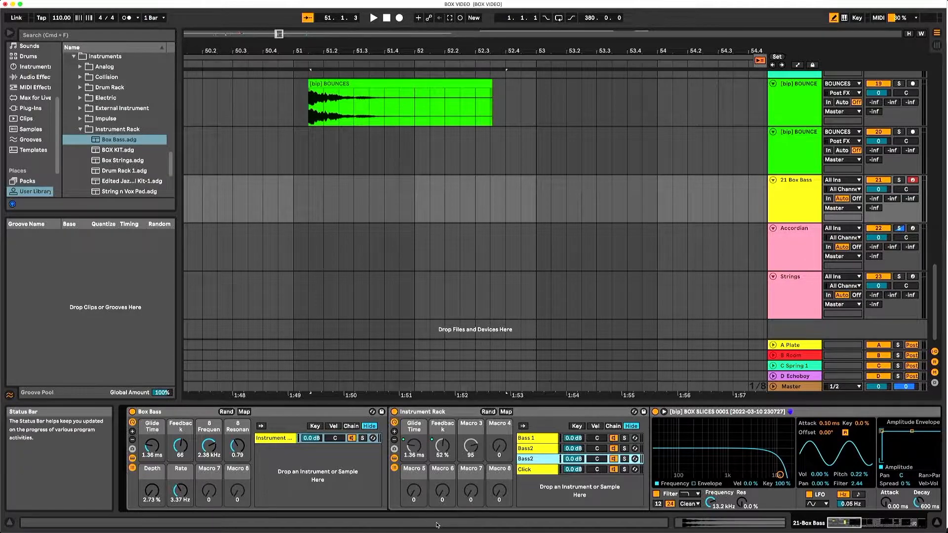
pyautogui.press('Left')
pyautogui.press('Left')
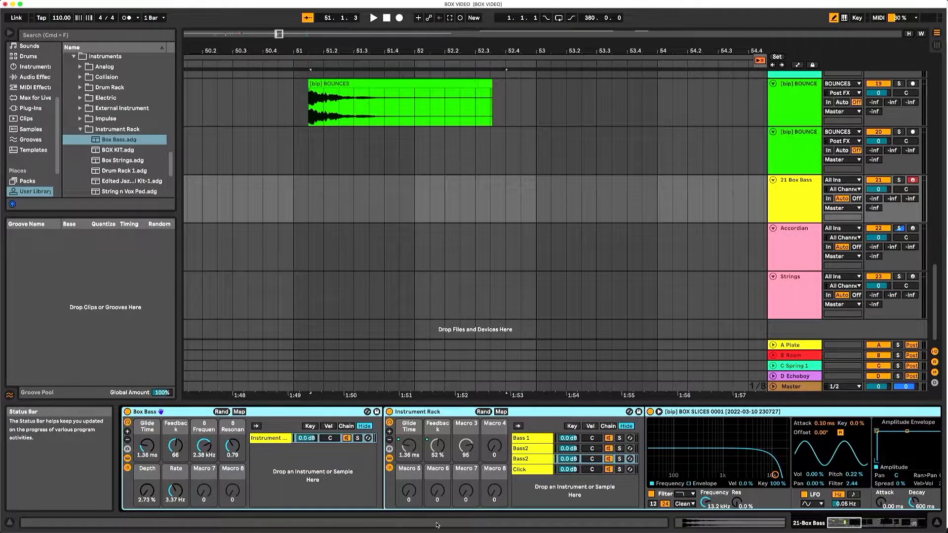
pyautogui.press('space')
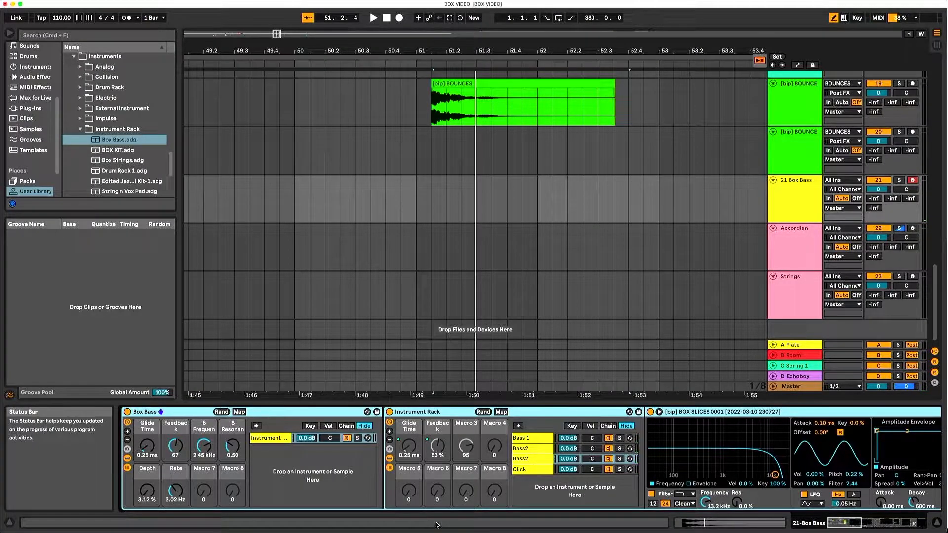
# Step: Select the first Bass2 chain and bring the Corpus and Hybrid Reverb effects after the rack into view
pyautogui.click(527, 449)
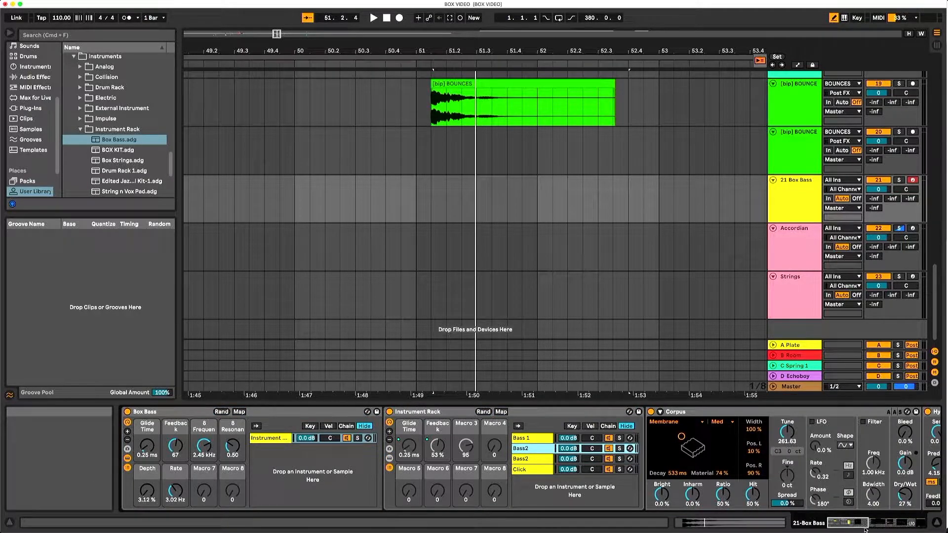
pyautogui.moveTo(860, 524); pyautogui.dragTo(867, 524)
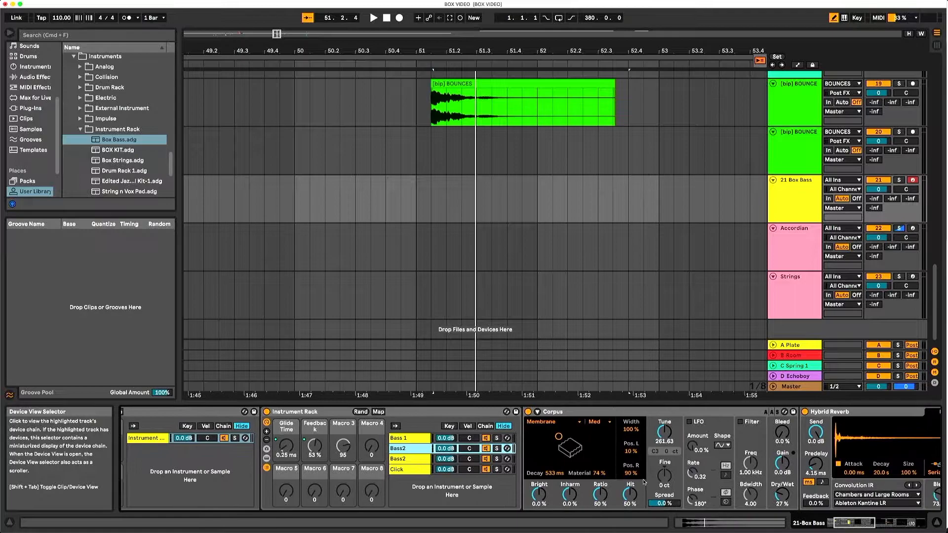
# Step: Select the second Bass2 chain and review its Hybrid Reverb, Phaser-Flanger, EQ Eight and LFO devices
pyautogui.click(409, 458)
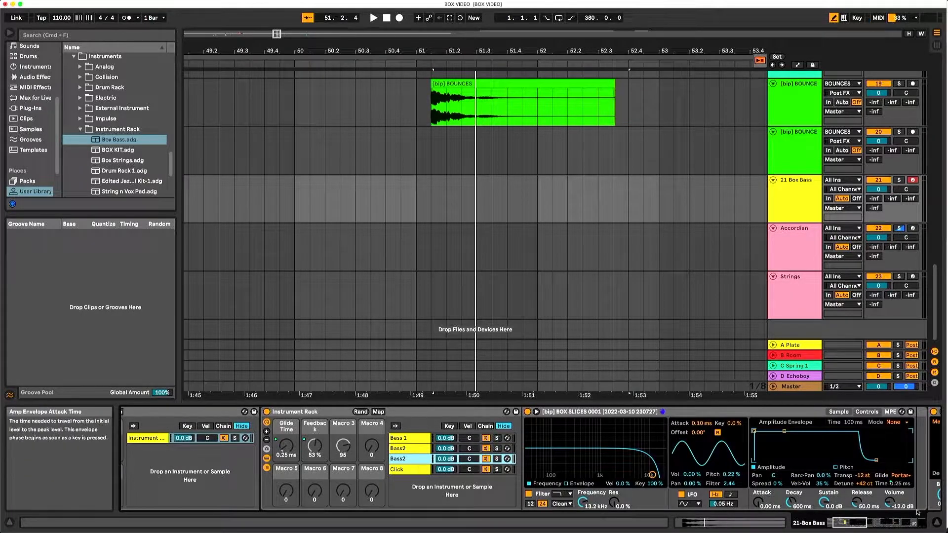
pyautogui.click(891, 526)
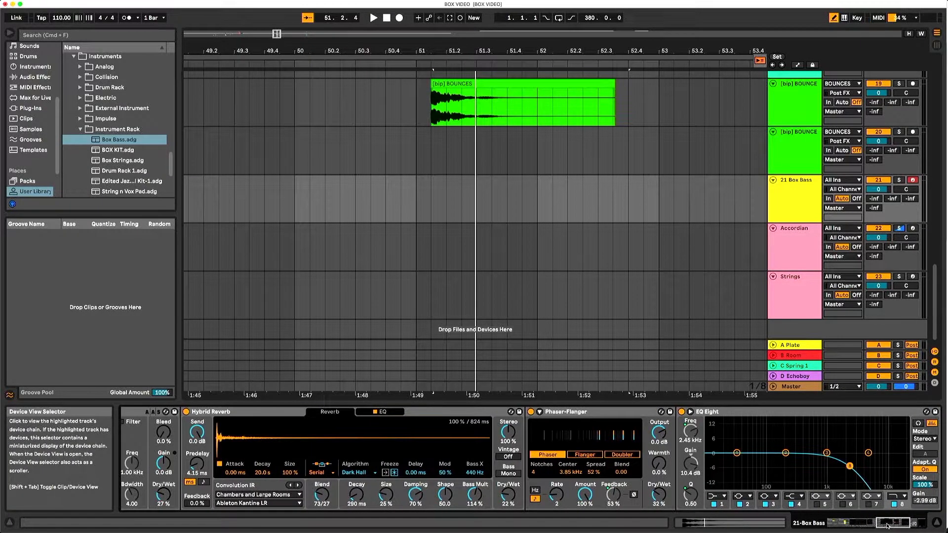
pyautogui.click(889, 523)
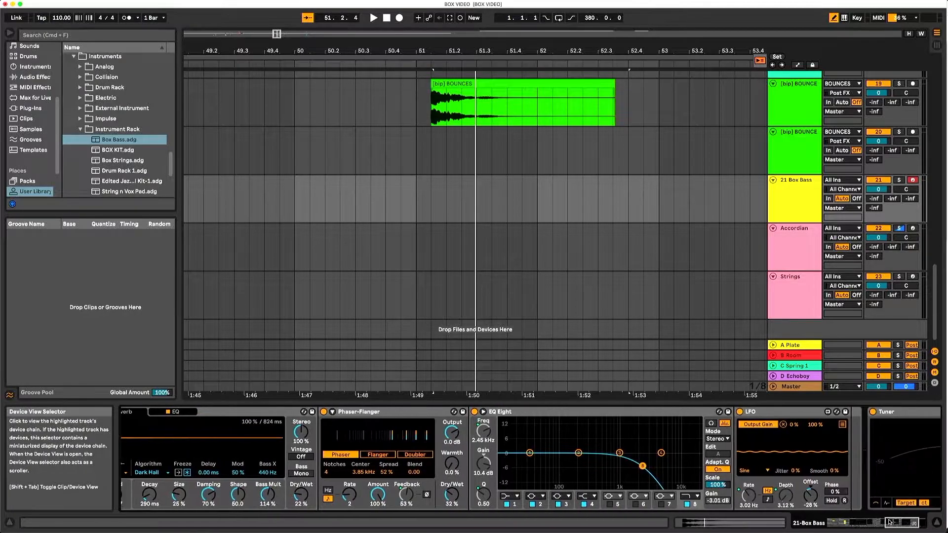
pyautogui.hscroll(-15, 890, 522)
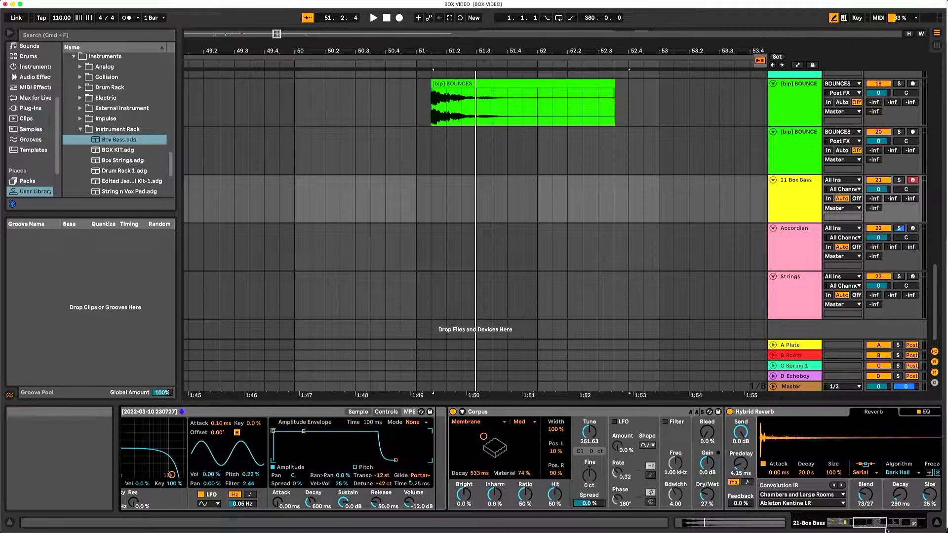
# Step: On the Box Bass rack macros, set Glide Time to 0.12 ms, Feedback to 18, filter frequency to 7.45 kHz and resonance to 0.33
pyautogui.click(844, 526)
pyautogui.moveTo(843, 524); pyautogui.dragTo(705, 518)
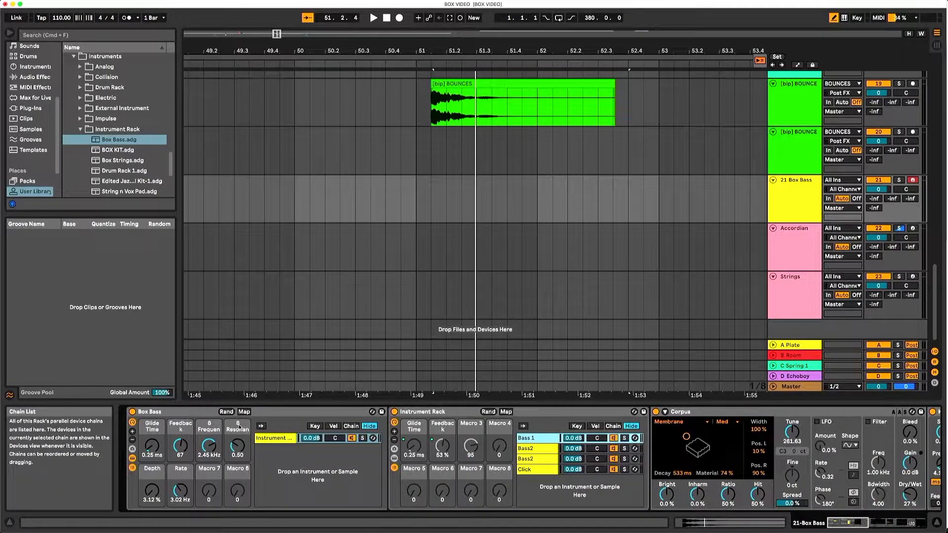
pyautogui.click(211, 440)
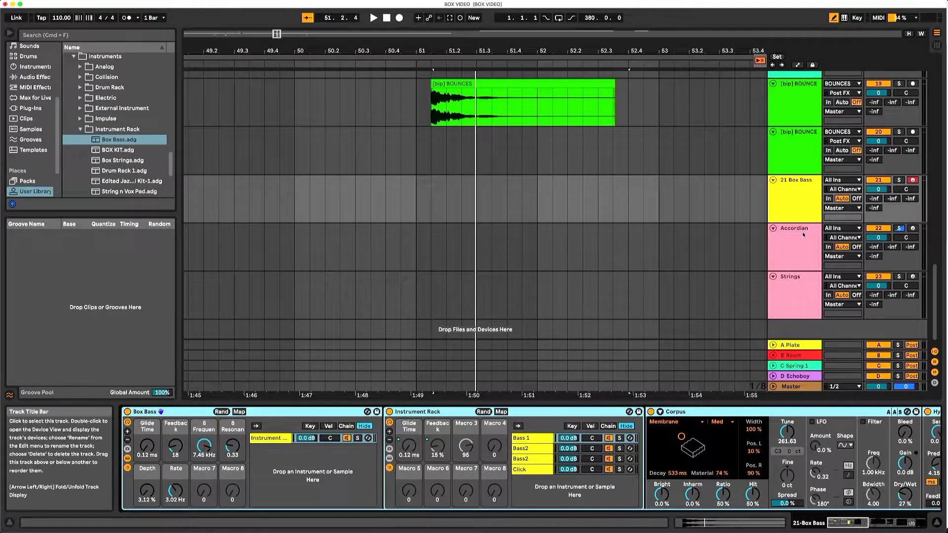
# Step: Select the Accordian track, arm it for recording, and raise its Simpler volume to -1.71 dB
pyautogui.click(793, 207)
pyautogui.scroll(-1, 818, 224)
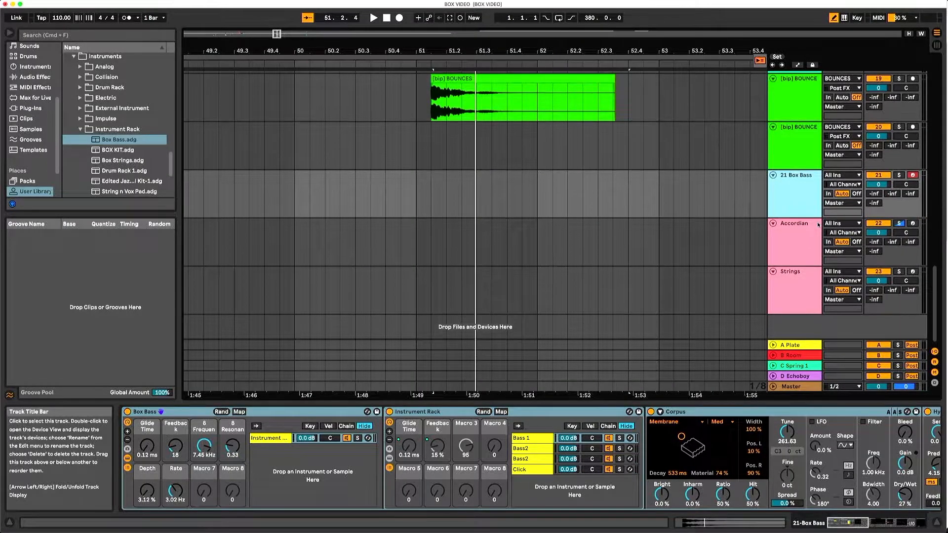
pyautogui.click(799, 251)
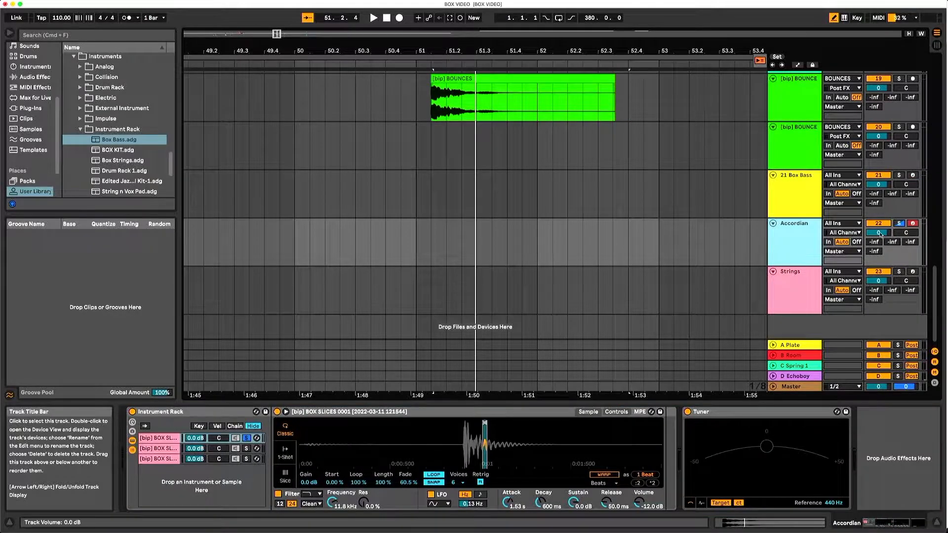
pyautogui.click(912, 223)
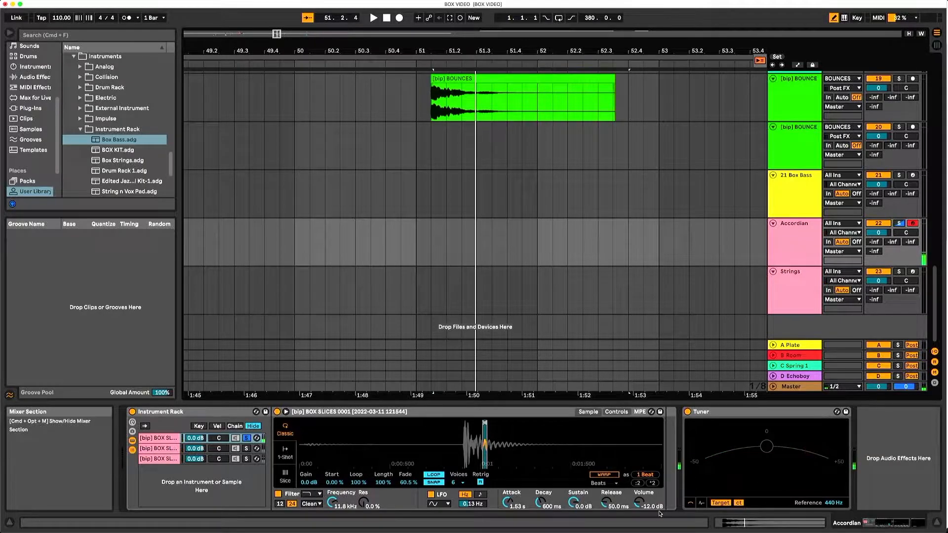
pyautogui.moveTo(639, 504); pyautogui.dragTo(638, 474)
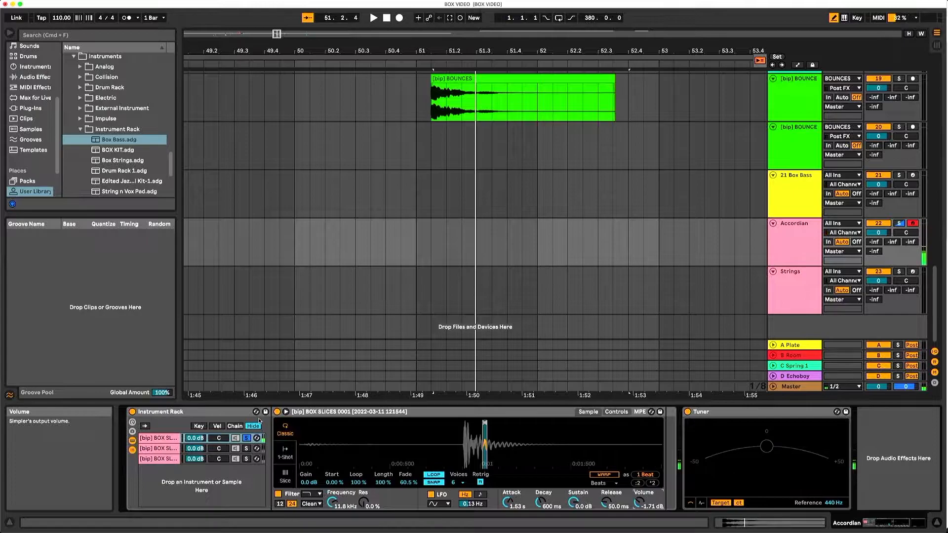
# Step: Delete the second and third chains from the Accordian rack and turn off solo on the remaining chain
pyautogui.click(155, 449)
pyautogui.keyDown('shift'); pyautogui.click(162, 460); pyautogui.keyUp('shift')
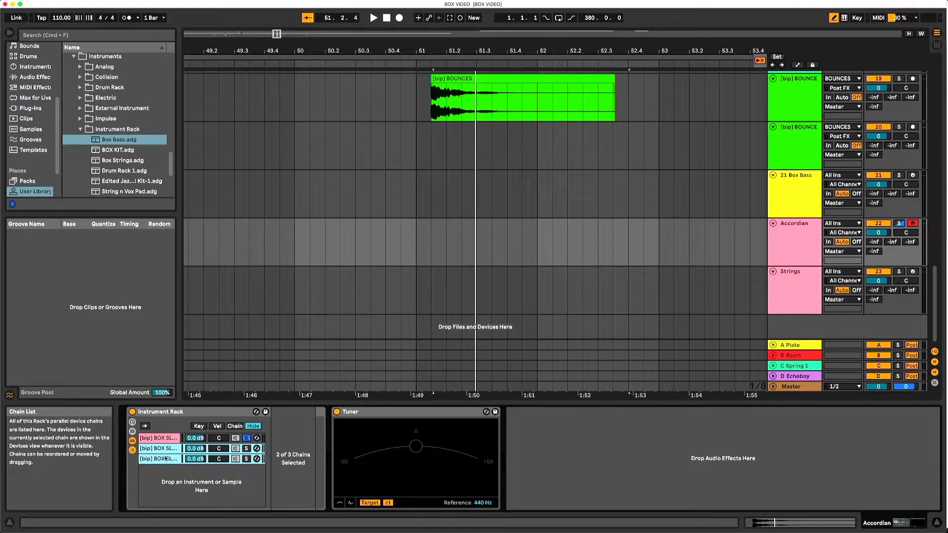
pyautogui.press('Delete')
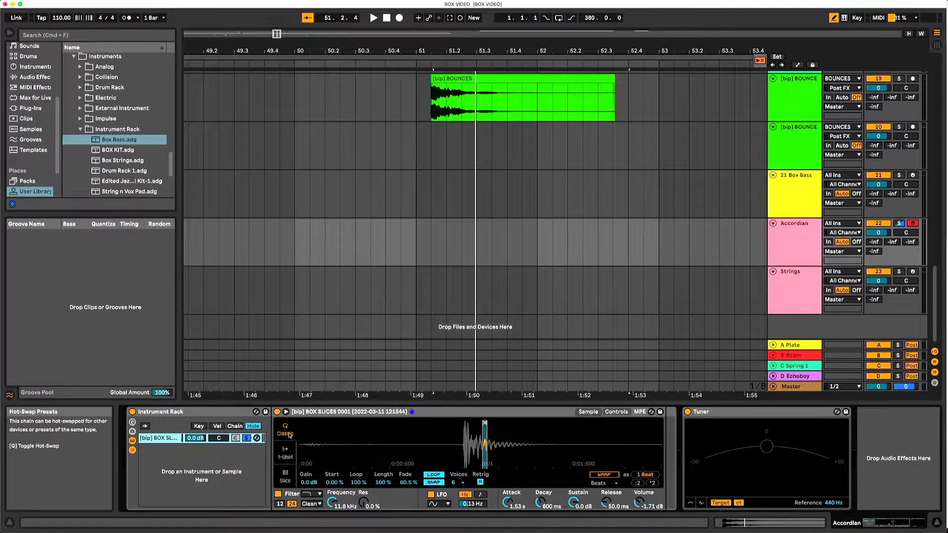
pyautogui.click(247, 437)
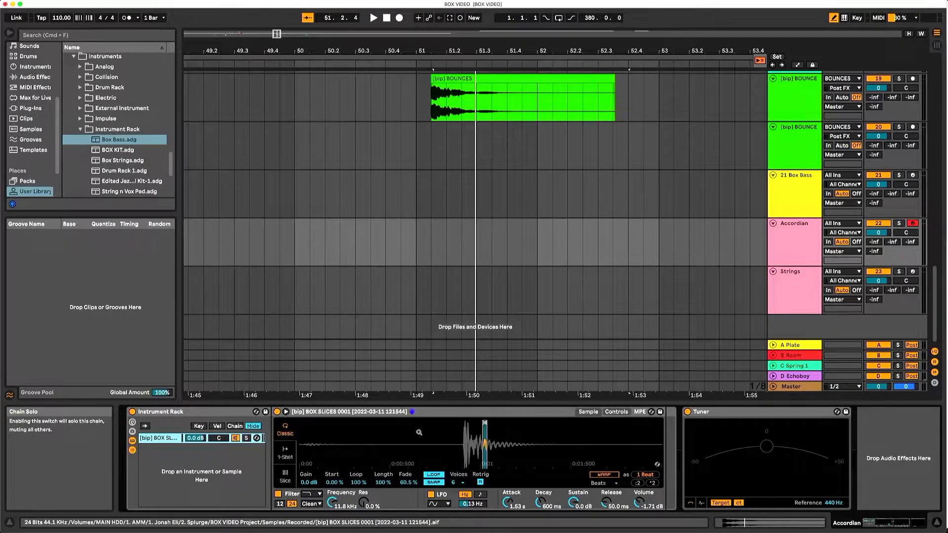
# Step: Show the Accordian Simpler's controls and examine its amplitude envelope and pitch envelope
pyautogui.click(616, 412)
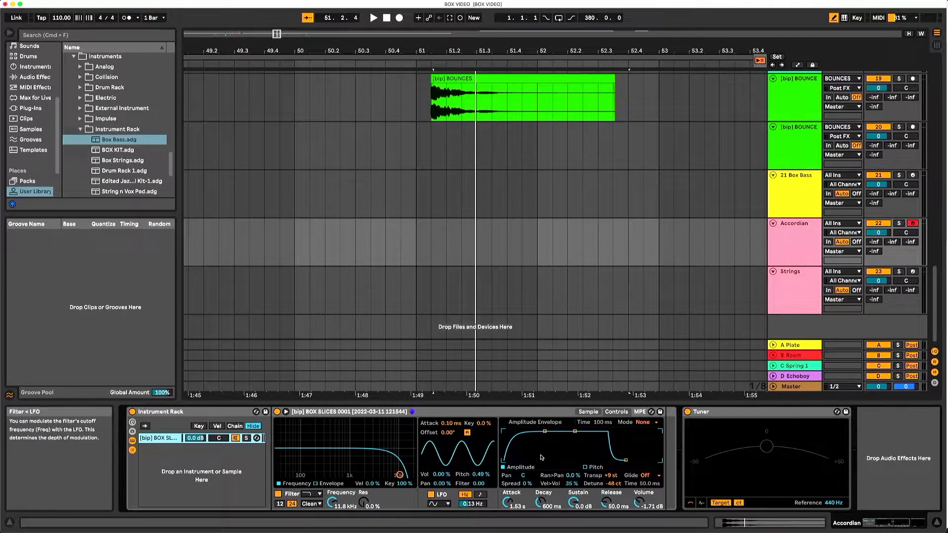
pyautogui.click(544, 431)
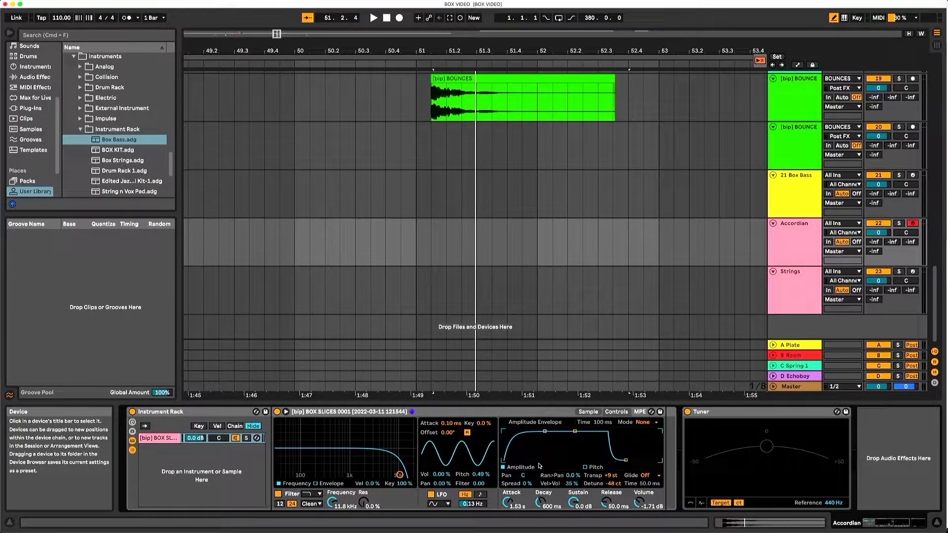
pyautogui.click(592, 467)
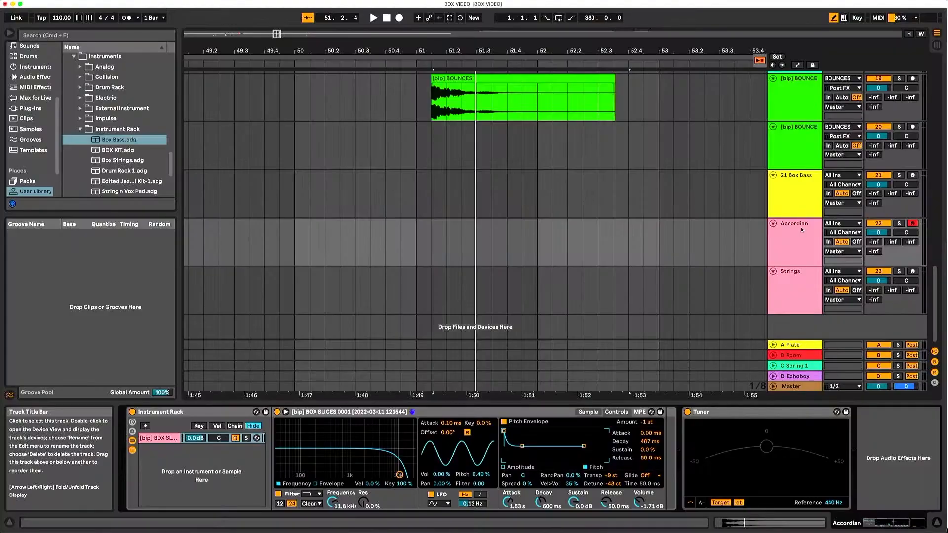
# Step: Select the Strings track and arm it for recording in place of the Accordian track
pyautogui.click(795, 282)
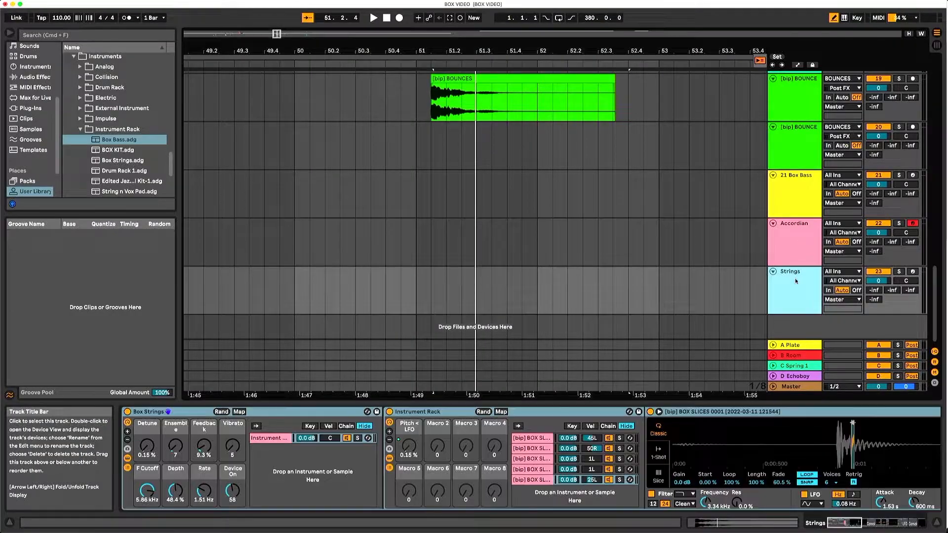
pyautogui.click(913, 224)
pyautogui.click(913, 271)
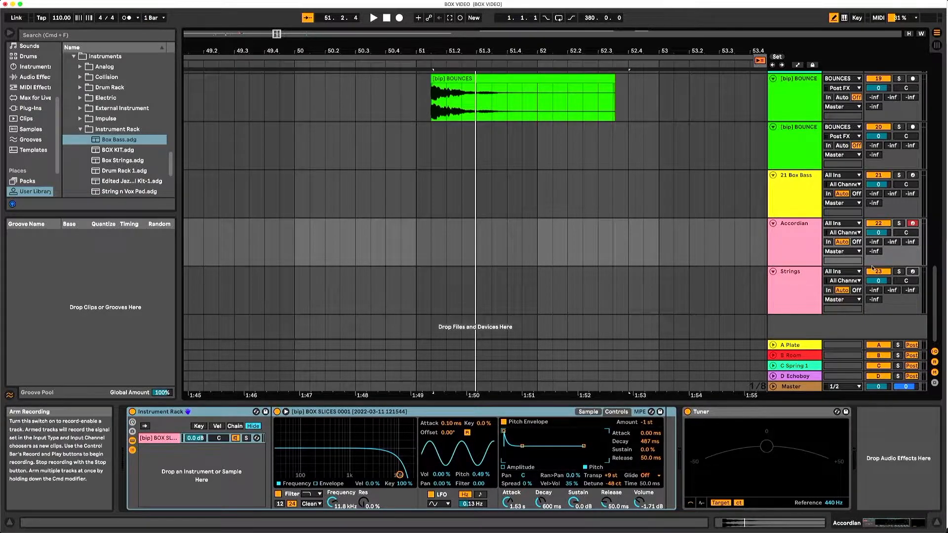
pyautogui.click(787, 283)
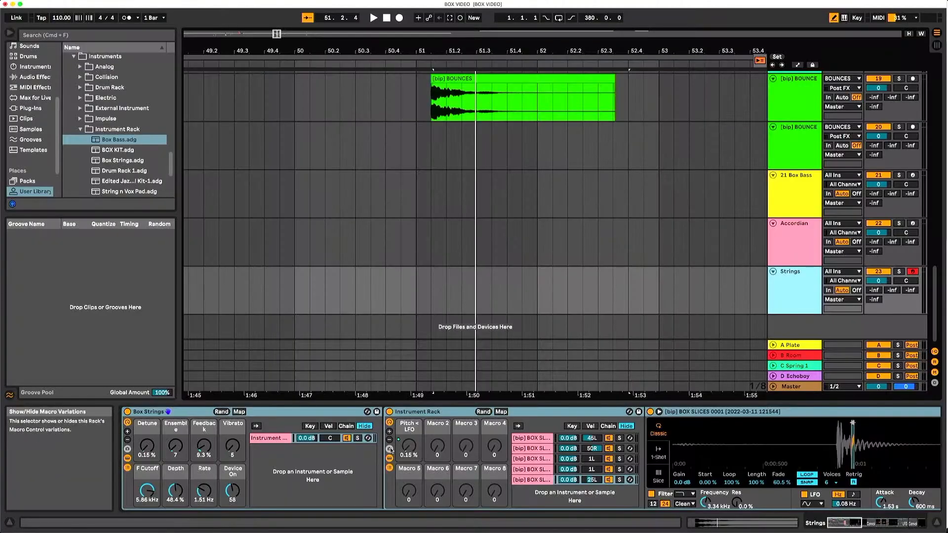
# Step: Go through the five sample chains of the Box Strings inner rack and examine each Simpler's sample view
pyautogui.click(532, 439)
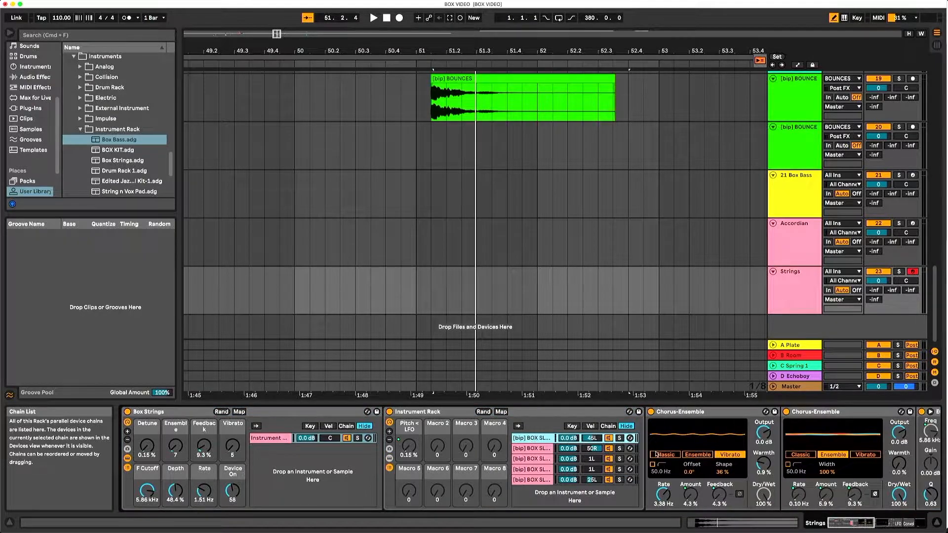
pyautogui.moveTo(840, 522)
pyautogui.mouseDown()
pyautogui.moveTo(851, 522)
pyautogui.moveTo(831, 521)
pyautogui.moveTo(852, 523)
pyautogui.mouseUp()
pyautogui.doubleClick(554, 441)
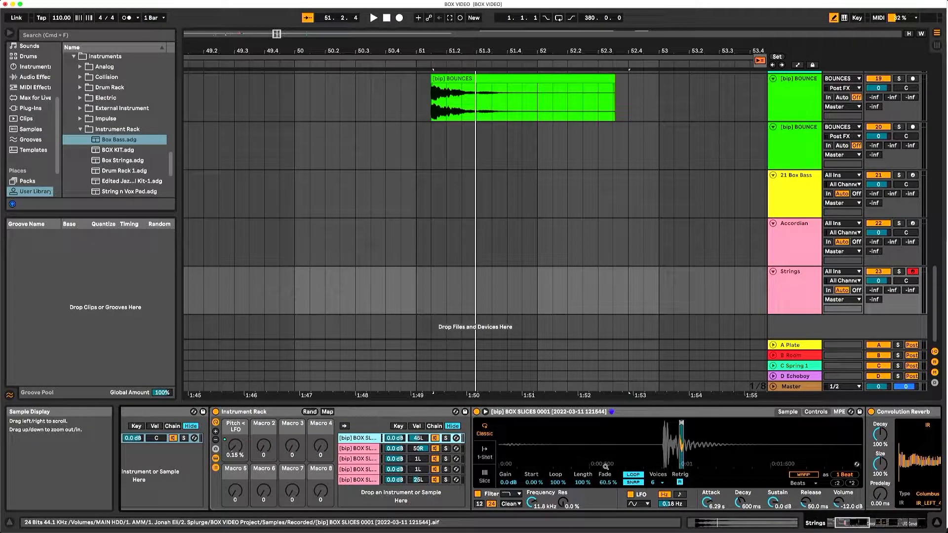
pyautogui.click(373, 450)
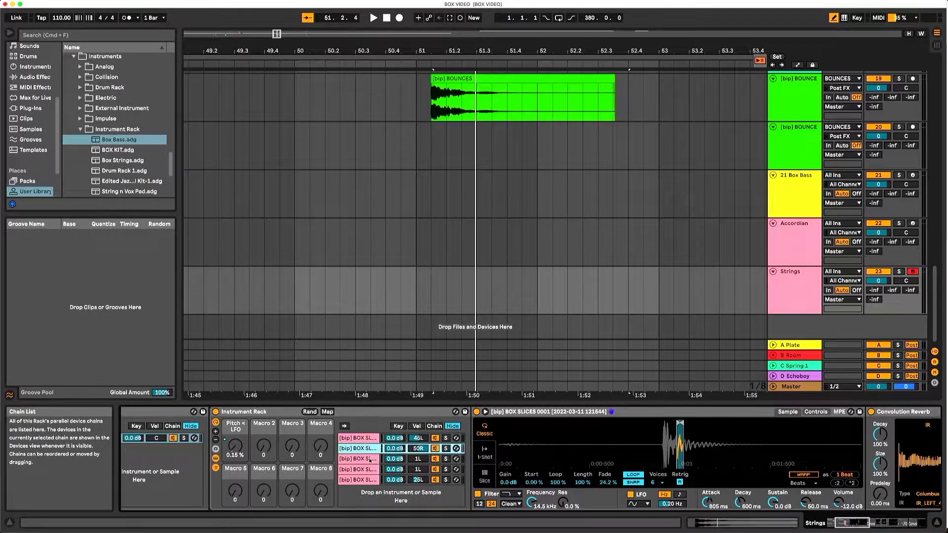
pyautogui.click(373, 459)
pyautogui.click(372, 469)
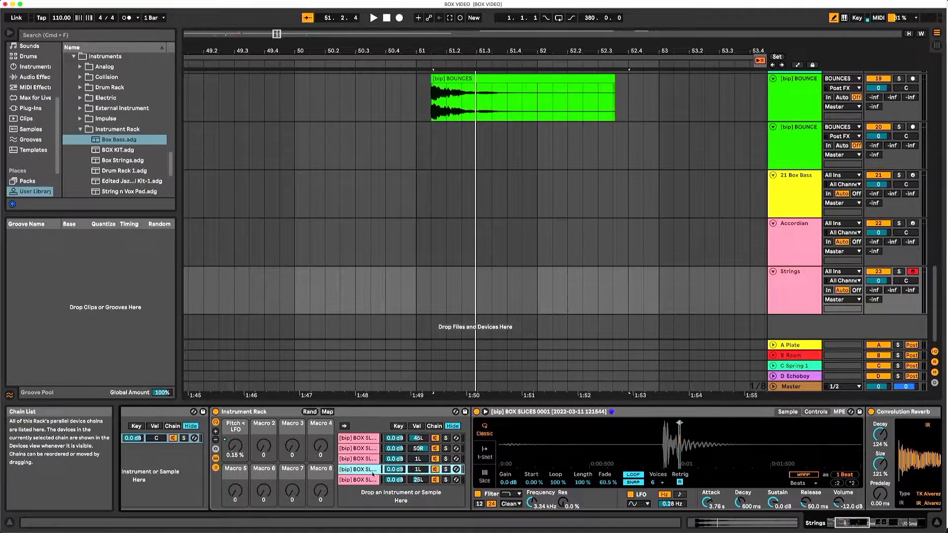
pyautogui.click(372, 481)
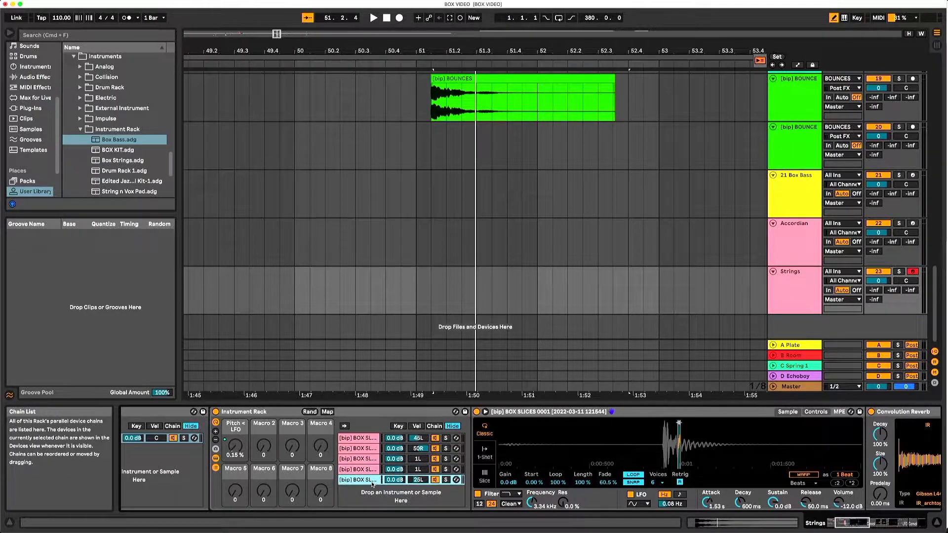
# Step: Compare the third and fourth string chains, showing the Simpler's filter, LFO and envelope controls
pyautogui.click(368, 469)
pyautogui.click(367, 459)
pyautogui.click(368, 469)
pyautogui.click(365, 459)
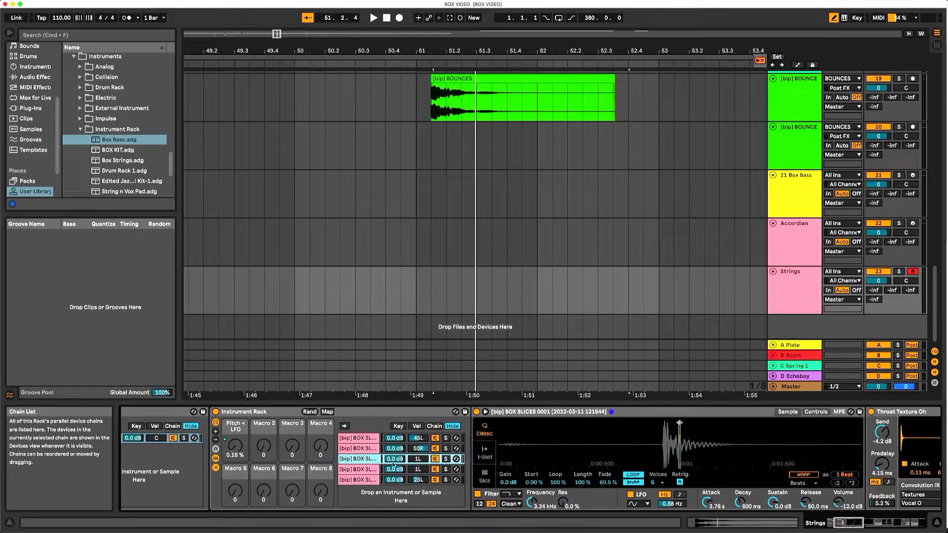
pyautogui.click(816, 412)
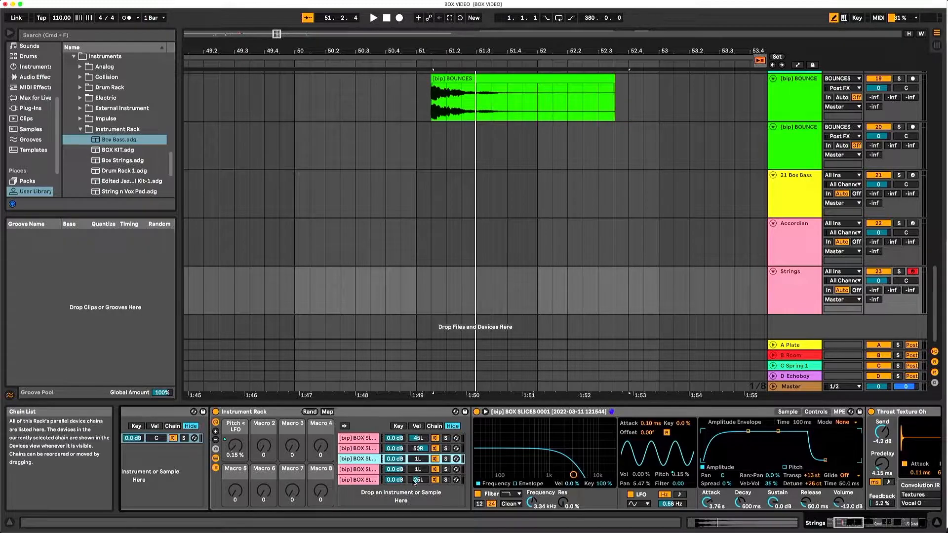
pyautogui.click(368, 469)
pyautogui.click(367, 460)
pyautogui.click(368, 469)
pyautogui.click(367, 459)
# Step: Audition the third and fourth string chains soloed one after the other, and clear the solo
pyautogui.click(446, 459)
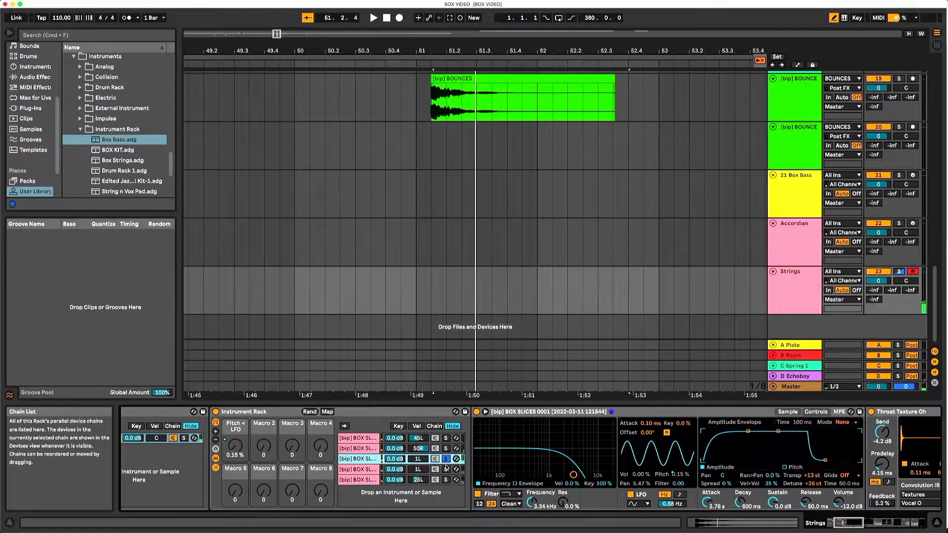
pyautogui.click(446, 469)
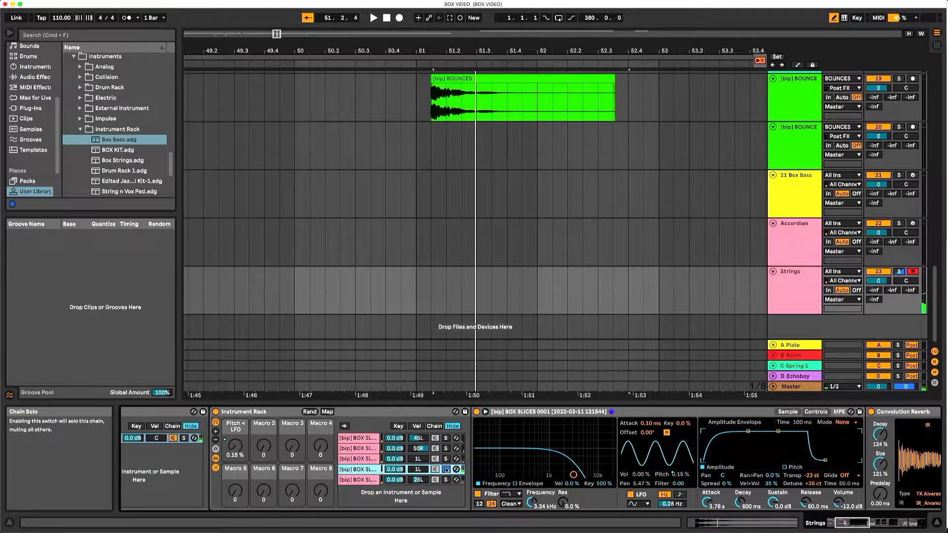
pyautogui.click(446, 470)
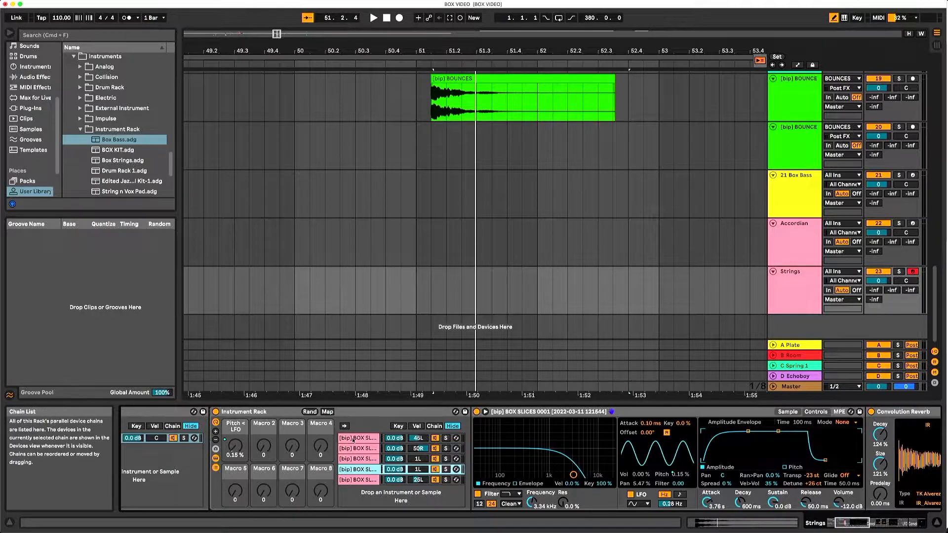
# Step: Check the Simpler controls of the first, second and third string chains in turn
pyautogui.click(367, 439)
pyautogui.click(368, 448)
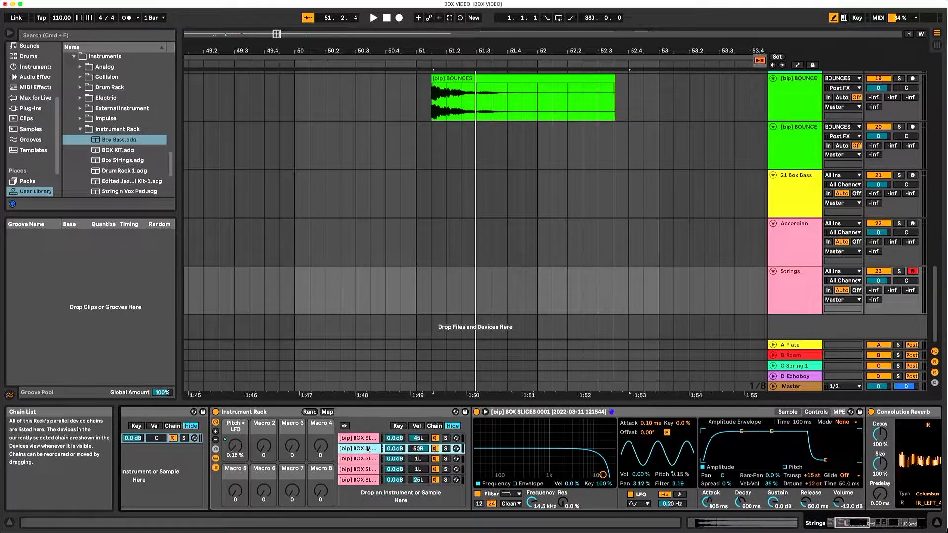
pyautogui.click(368, 459)
# Step: Shorten the fourth string chain's amplitude attack to 1.98 s and select the fifth chain
pyautogui.click(368, 469)
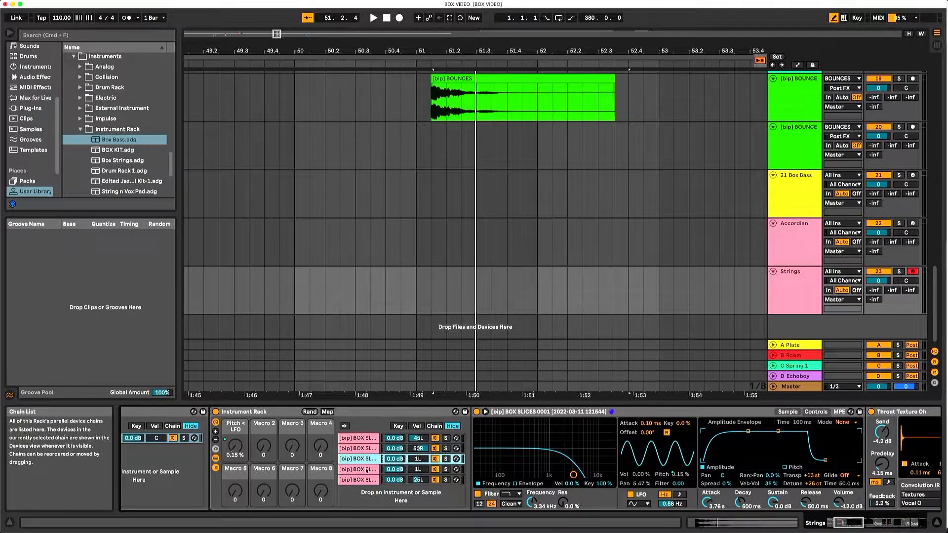
pyautogui.moveTo(748, 431); pyautogui.dragTo(745, 431)
pyautogui.click(367, 480)
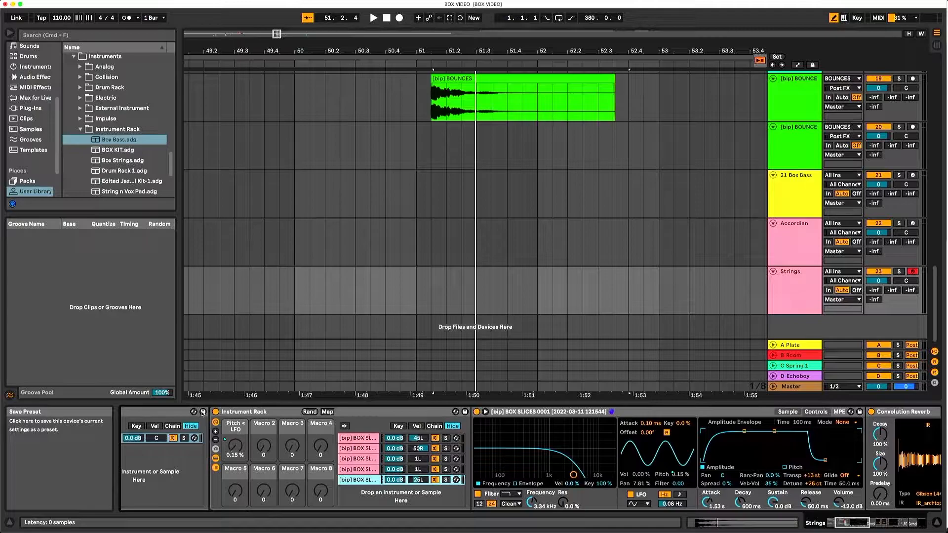
# Step: Save the outer strings rack as the Box Strings preset in the User Library, overwriting the existing file
pyautogui.click(202, 413)
pyautogui.press('Return')
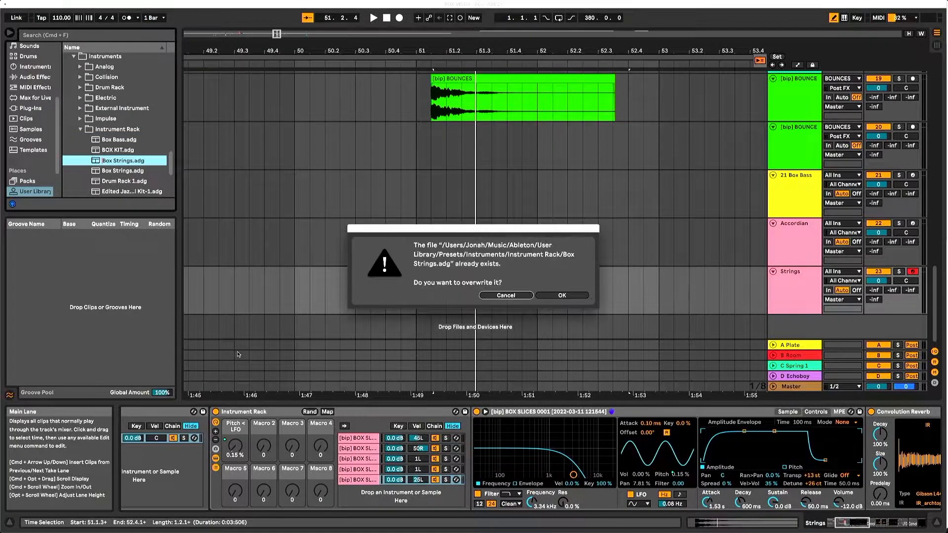
pyautogui.click(541, 297)
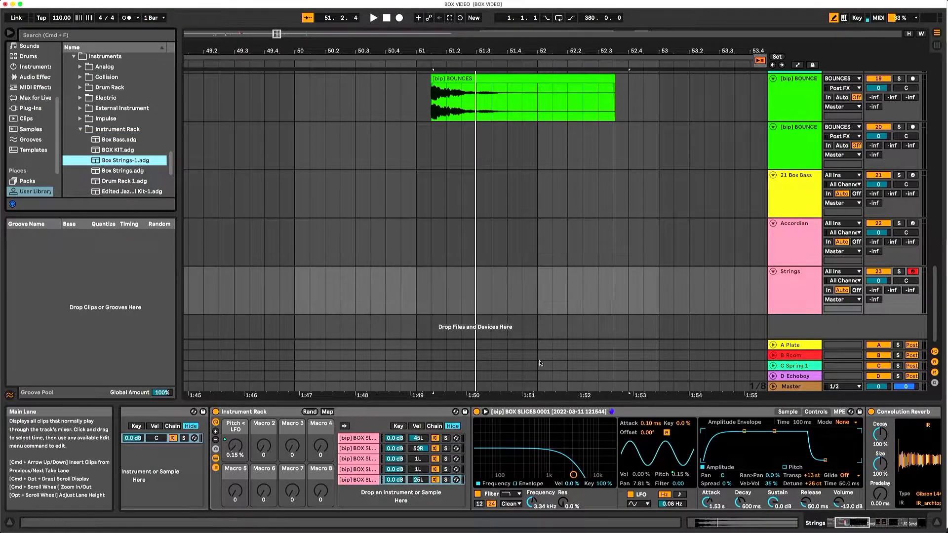
# Step: Examine the Convolution Reverb that follows the Simpler on the fifth and fourth string chains
pyautogui.click(863, 522)
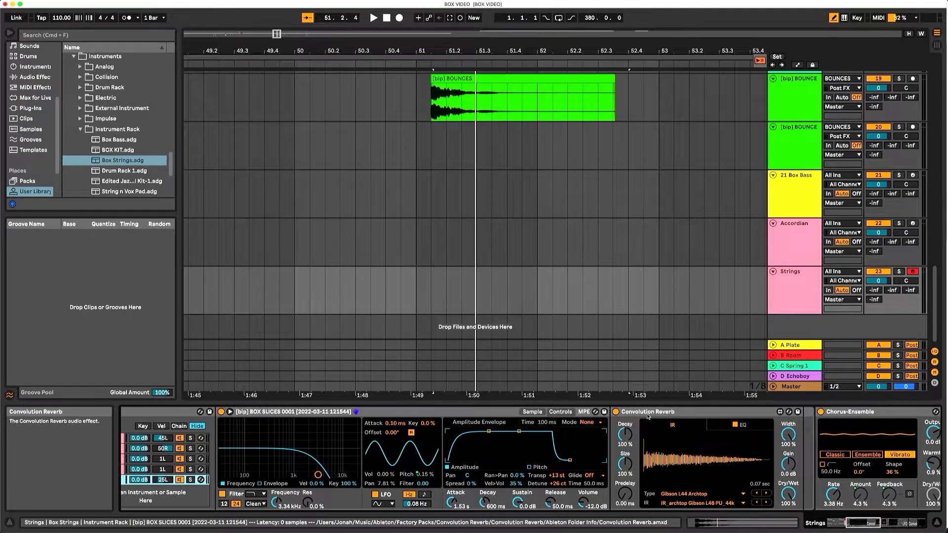
pyautogui.click(644, 421)
pyautogui.moveTo(852, 527); pyautogui.dragTo(846, 529)
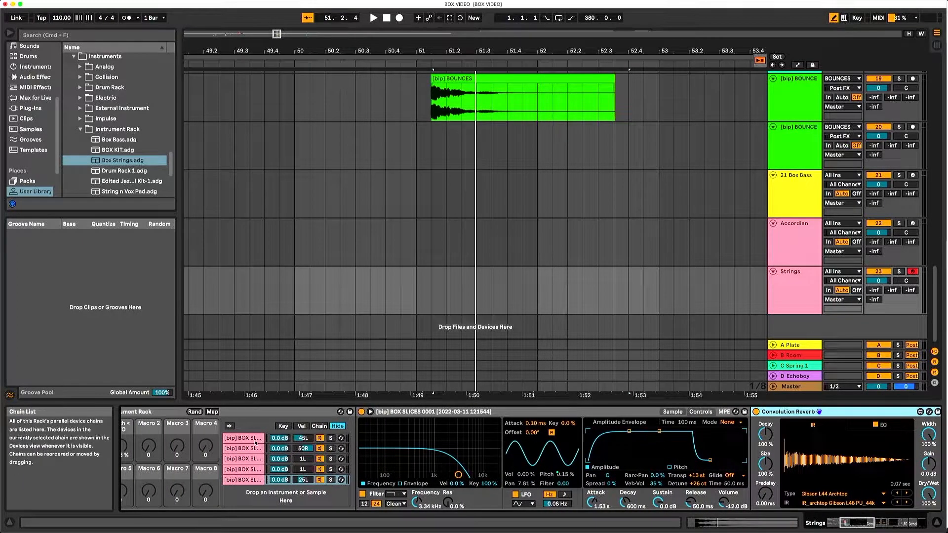
pyautogui.click(255, 438)
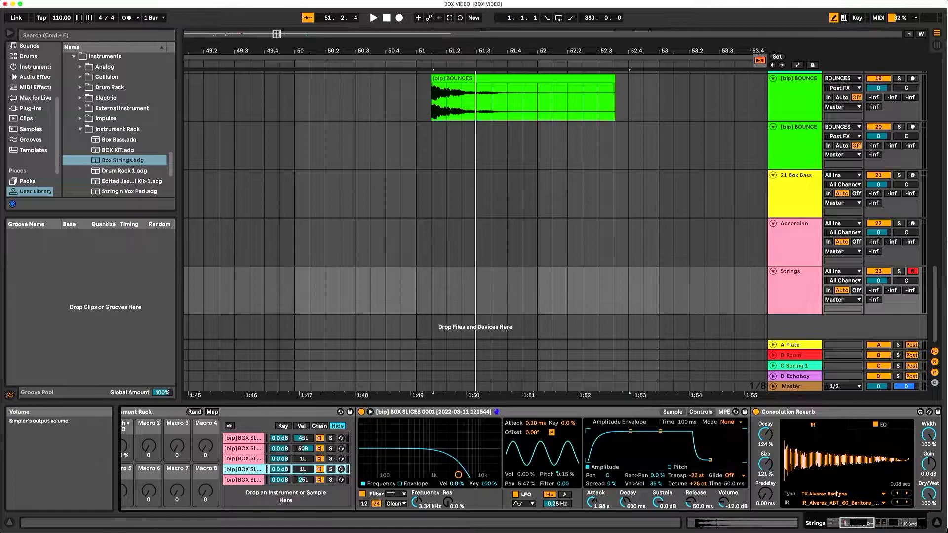
pyautogui.click(865, 520)
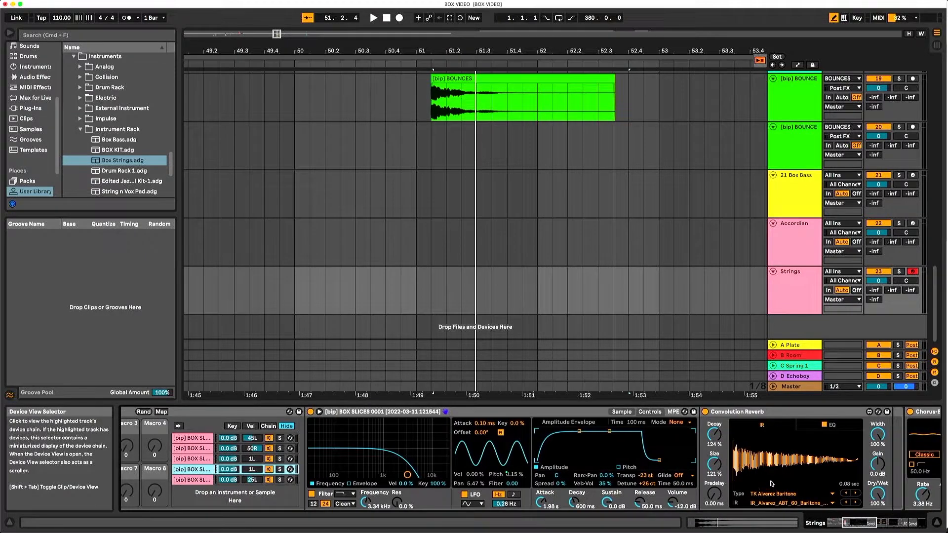